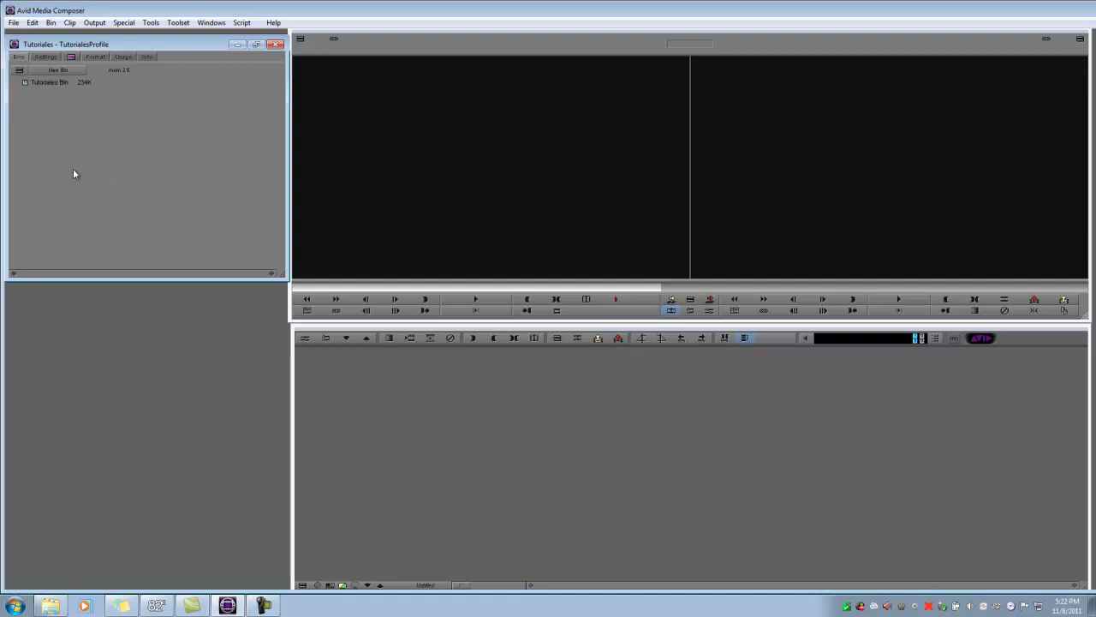
- Open the Tutoriales Bin, move it clear of the project window to look over its clips, and close it
double_click(25, 84)
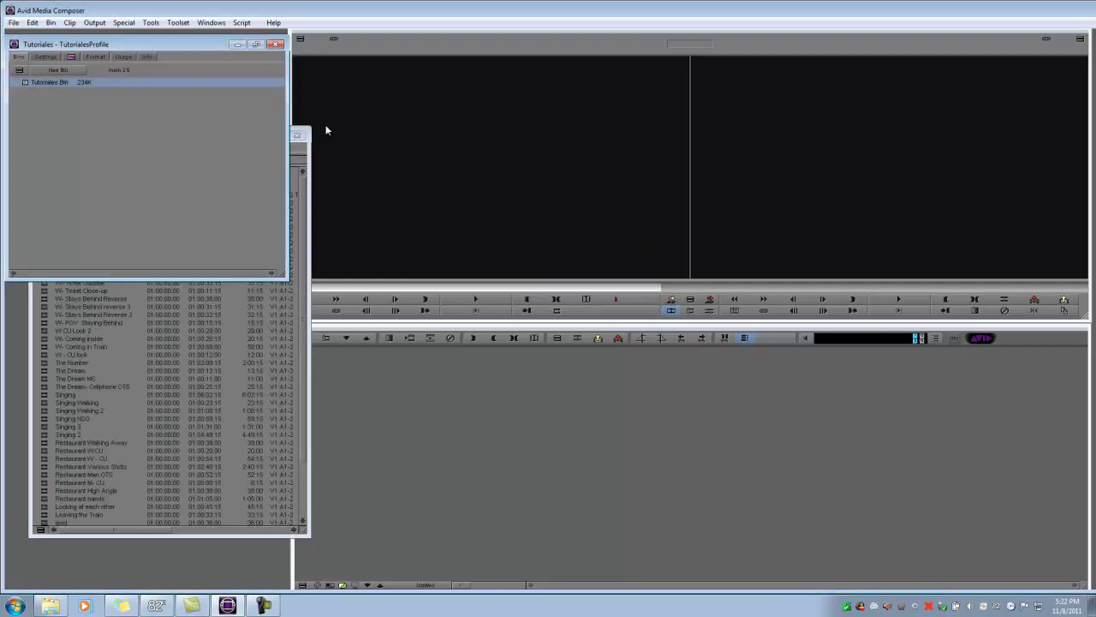
left_click(249, 363)
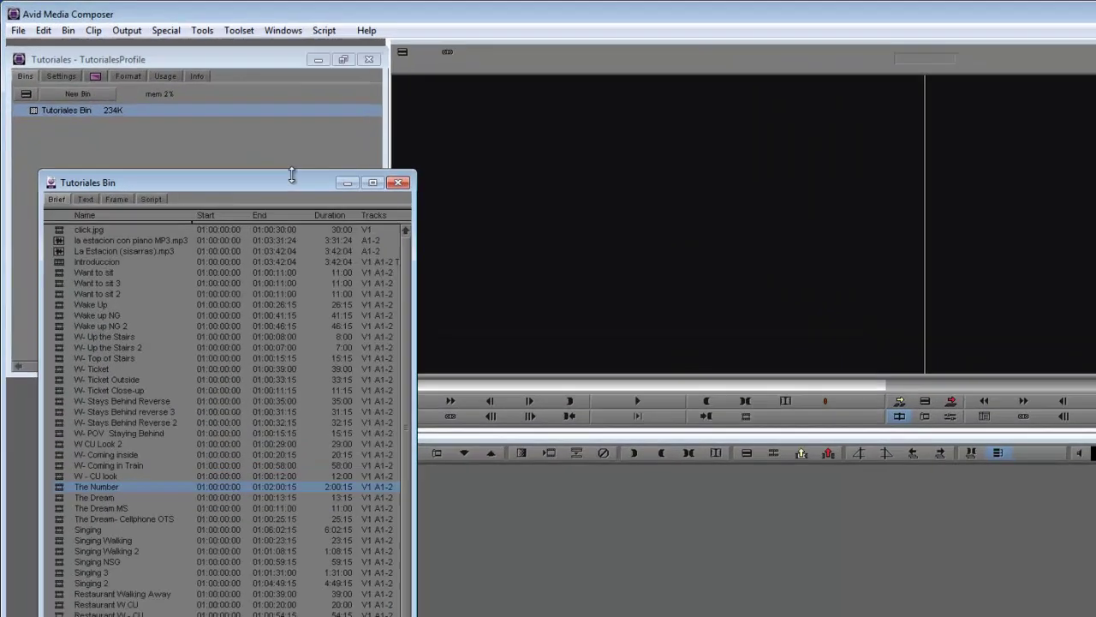
left_click_drag(291, 175, 620, 70)
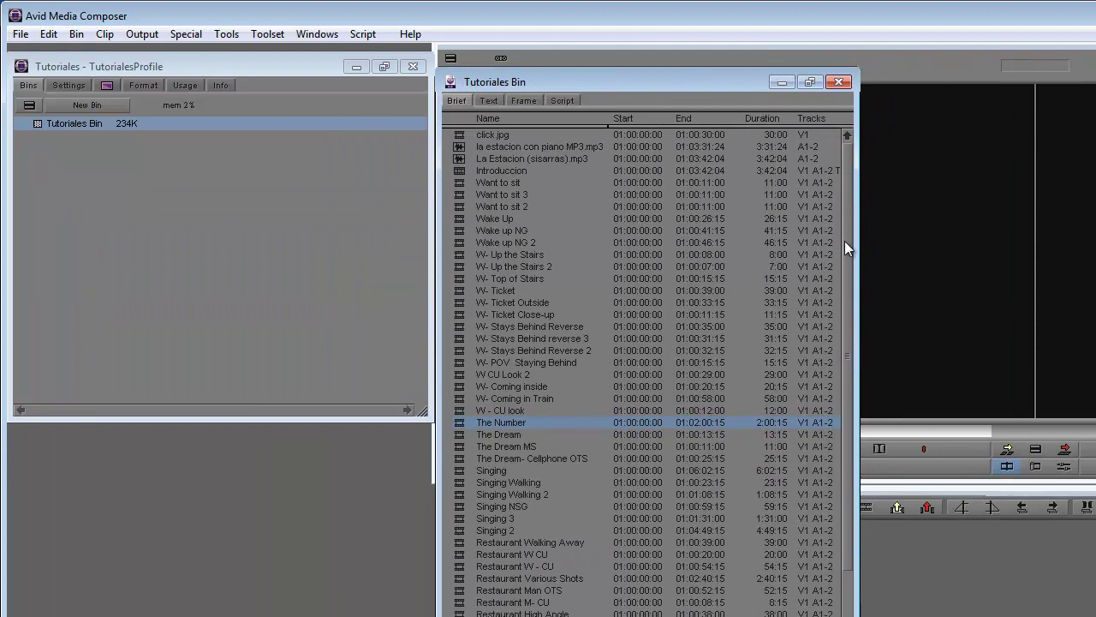
left_click_drag(844, 248, 838, 184)
left_click(838, 82)
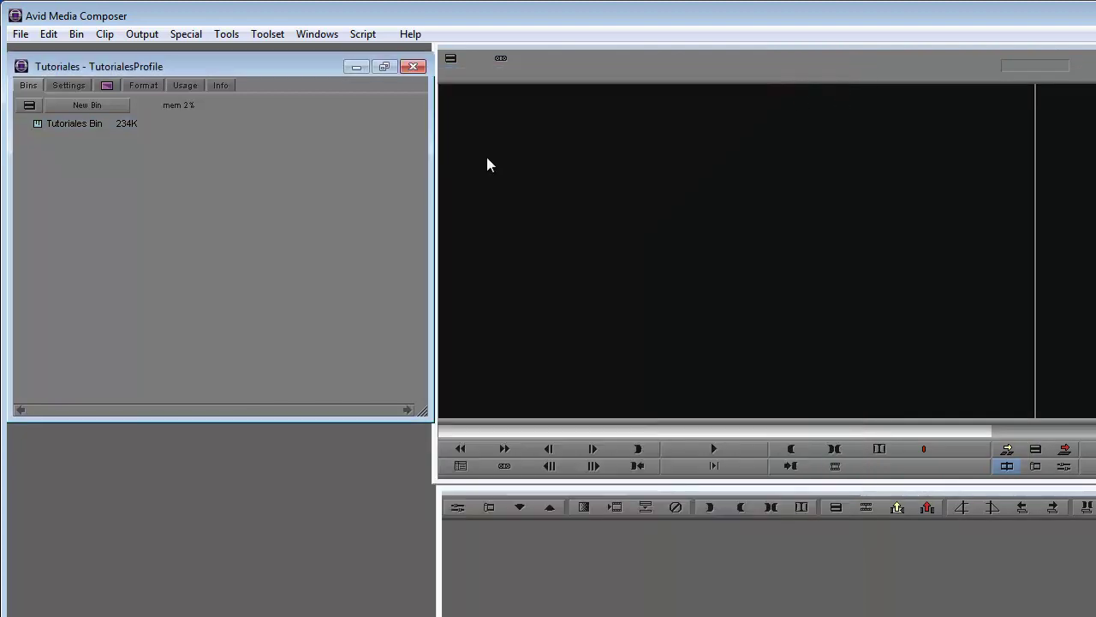
- Create a new bin in the project and name it Videos
left_click(78, 107)
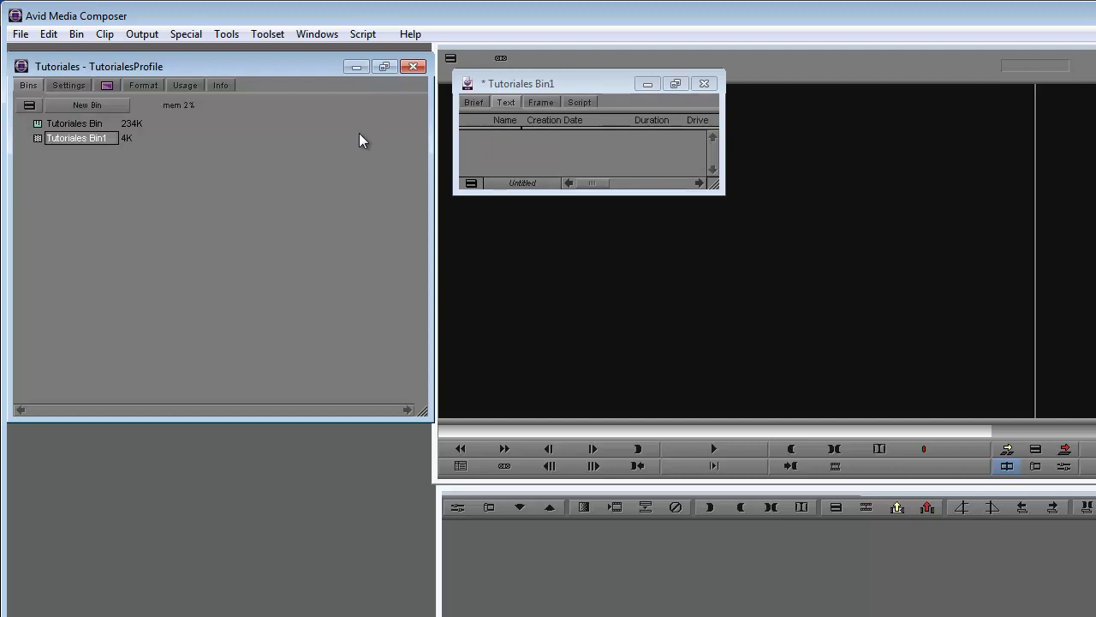
type("Videos")
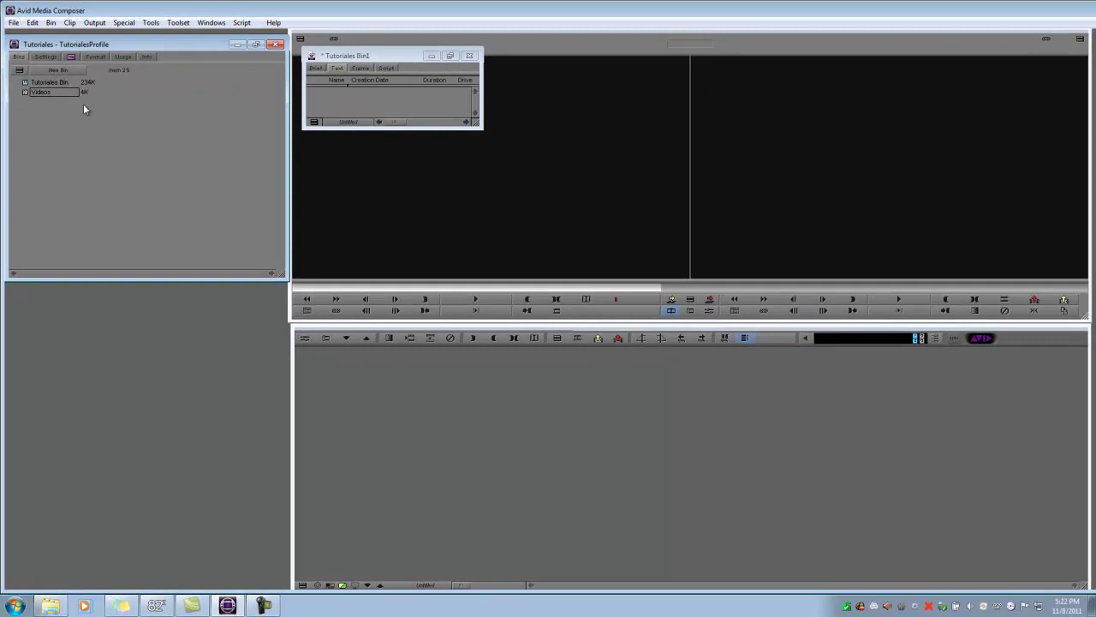
key("Return")
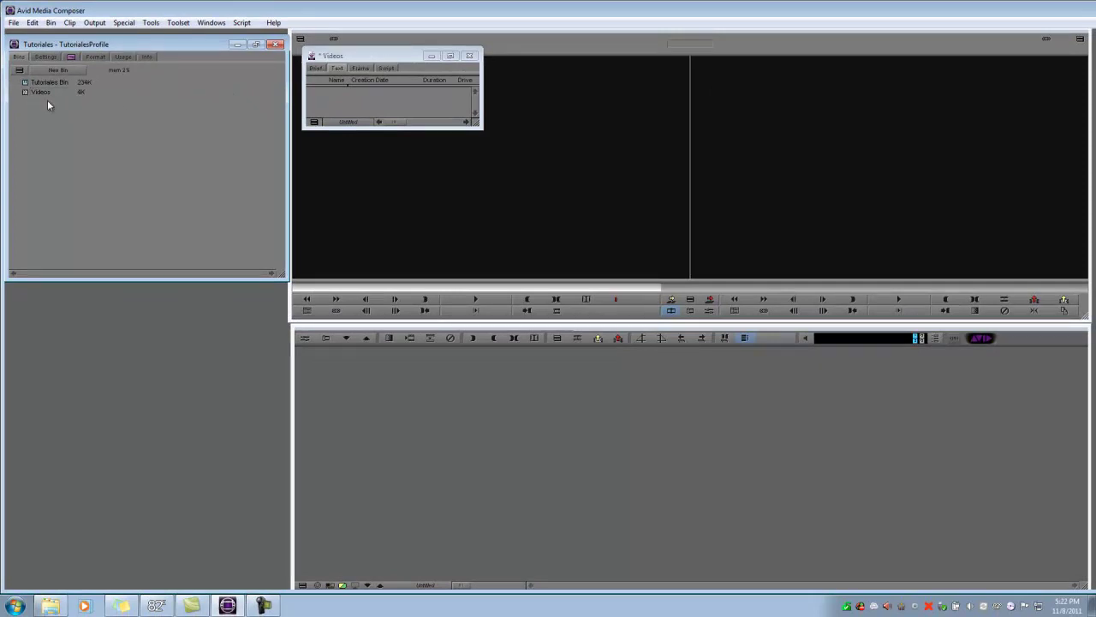
- Place the Videos bin window directly below the project window and resize it to a tall, narrow shape
left_click_drag(347, 54, 42, 301)
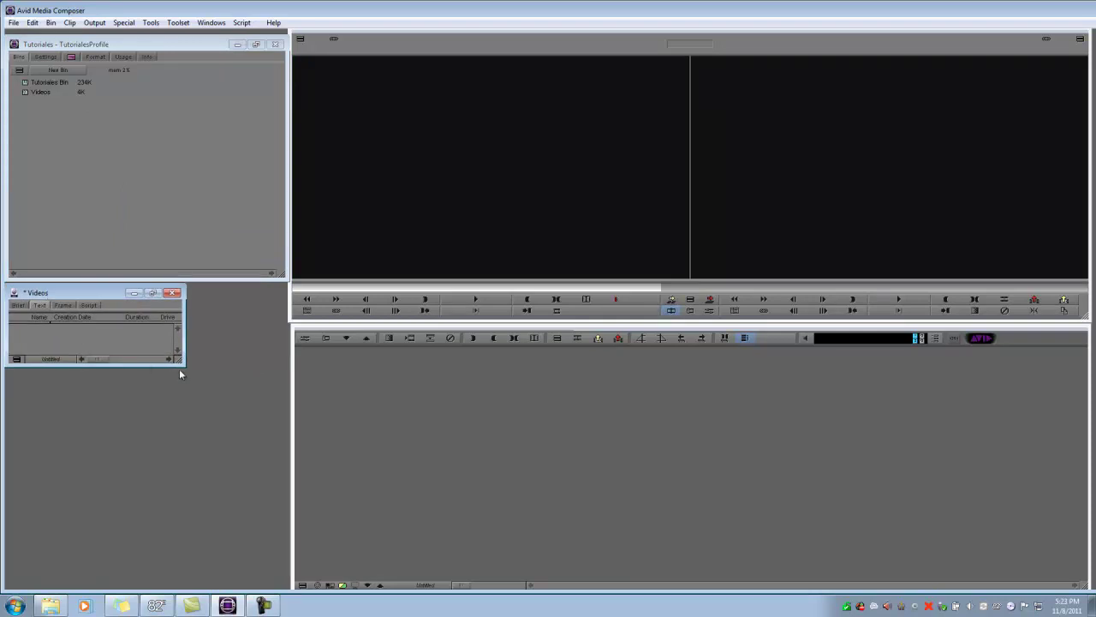
left_click_drag(180, 364, 175, 459)
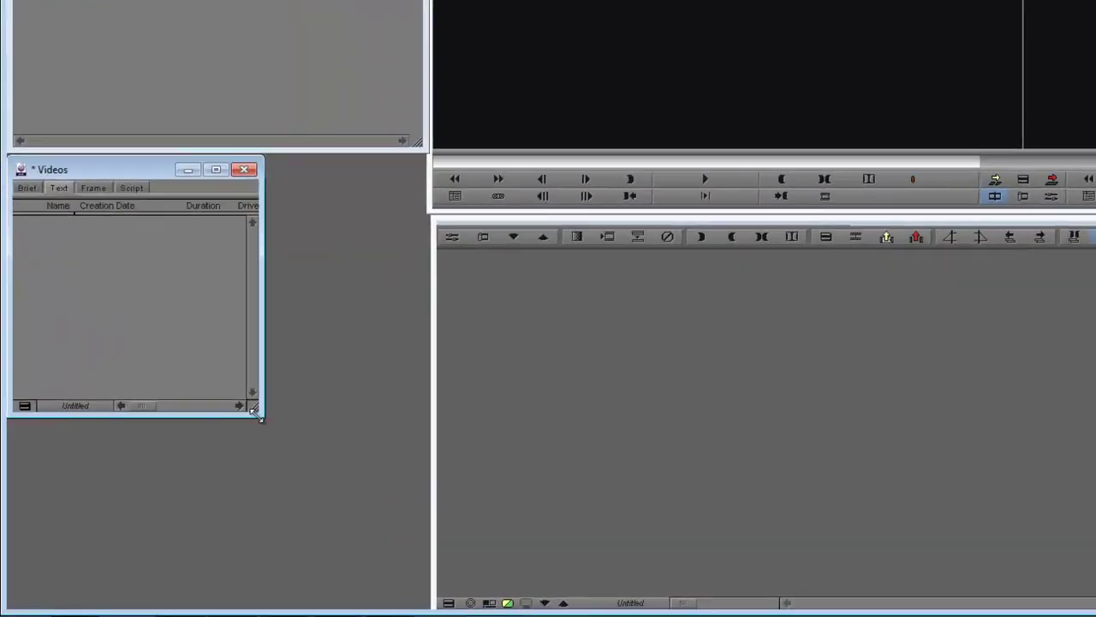
left_click_drag(257, 413, 271, 398)
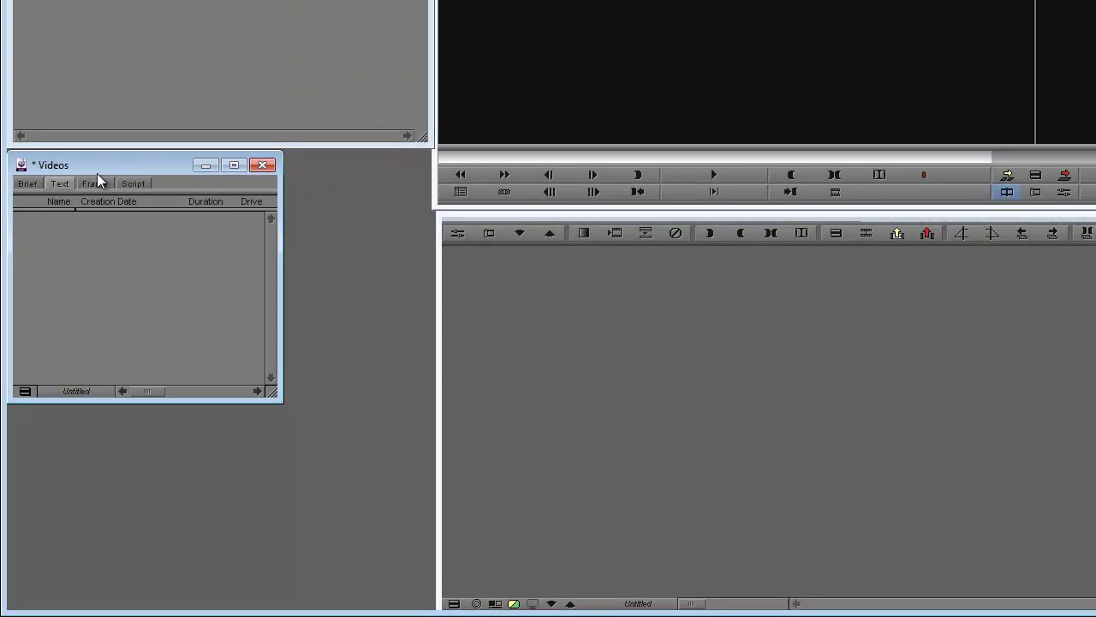
left_click_drag(96, 172, 167, 225)
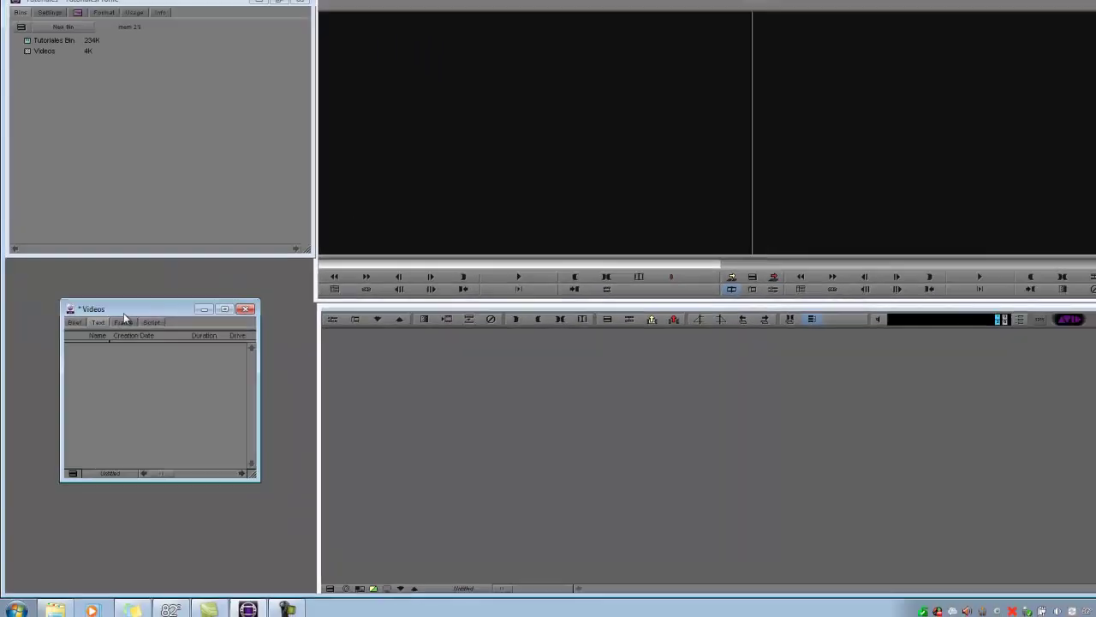
left_click_drag(123, 312, 50, 294)
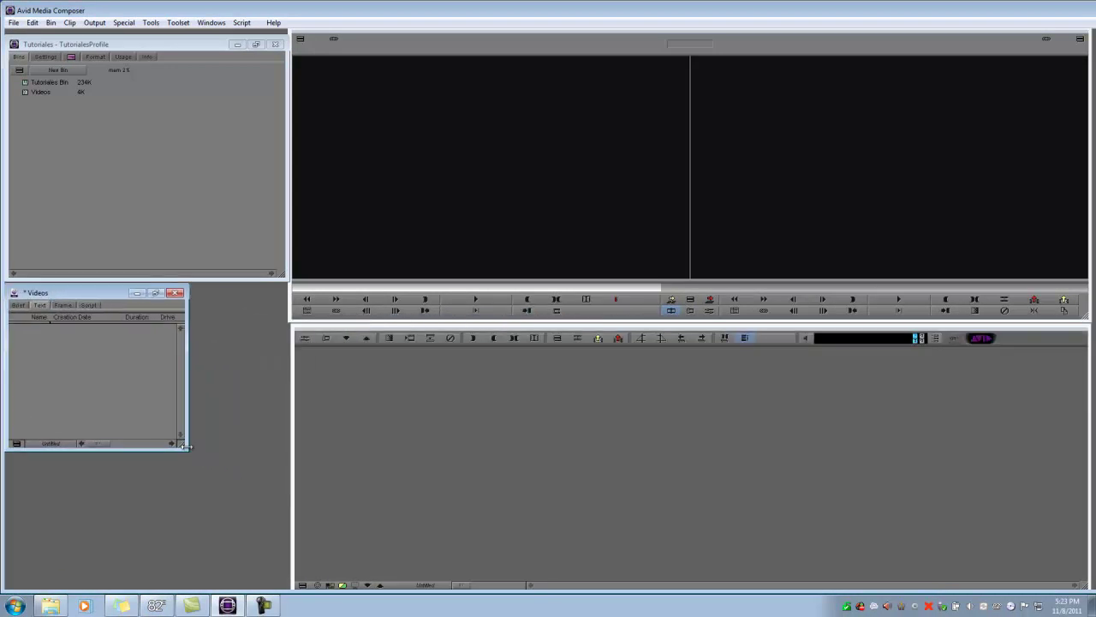
left_click_drag(187, 450, 113, 487)
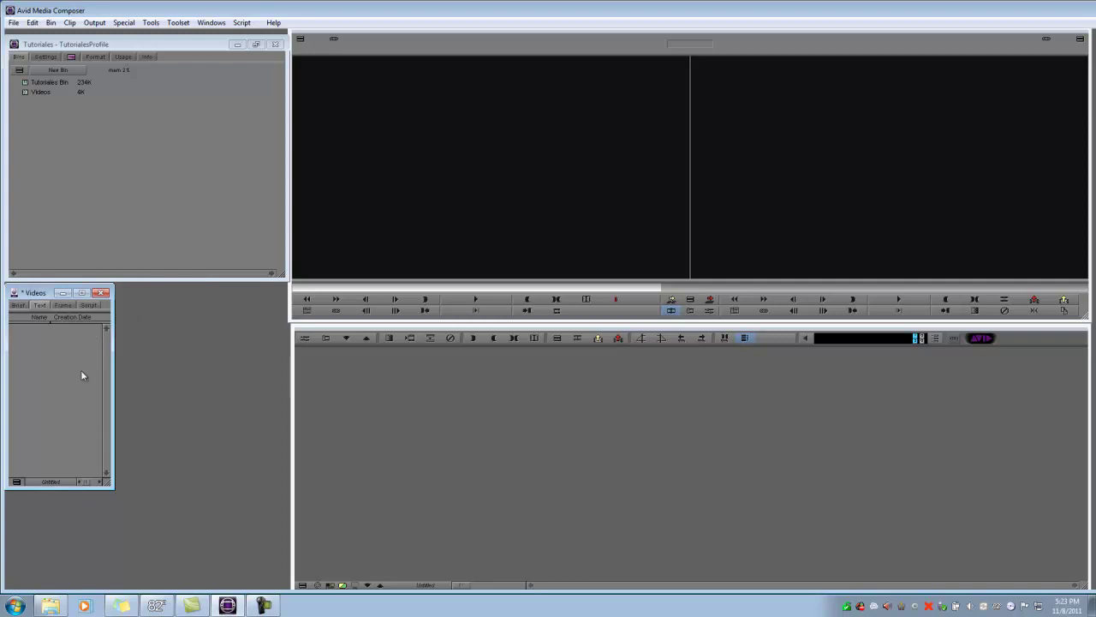
- Reopen the Tutoriales Bin, shrink it and place it beside the Videos bin, and close it again
double_click(25, 83)
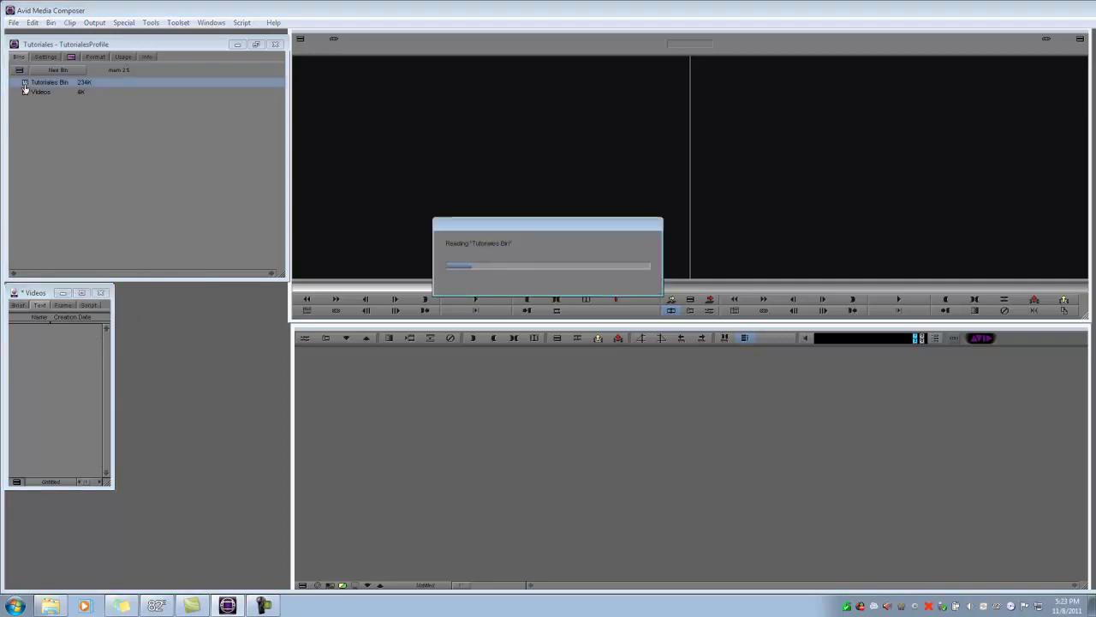
left_click_drag(384, 61, 236, 155)
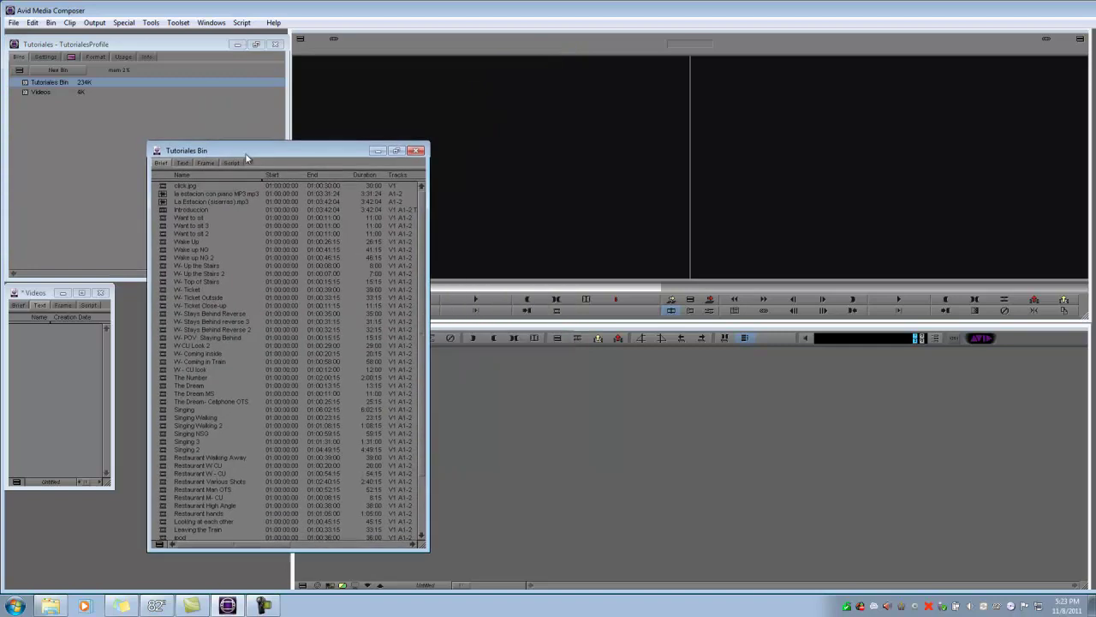
left_click_drag(426, 545, 284, 406)
left_click_drag(219, 150, 180, 117)
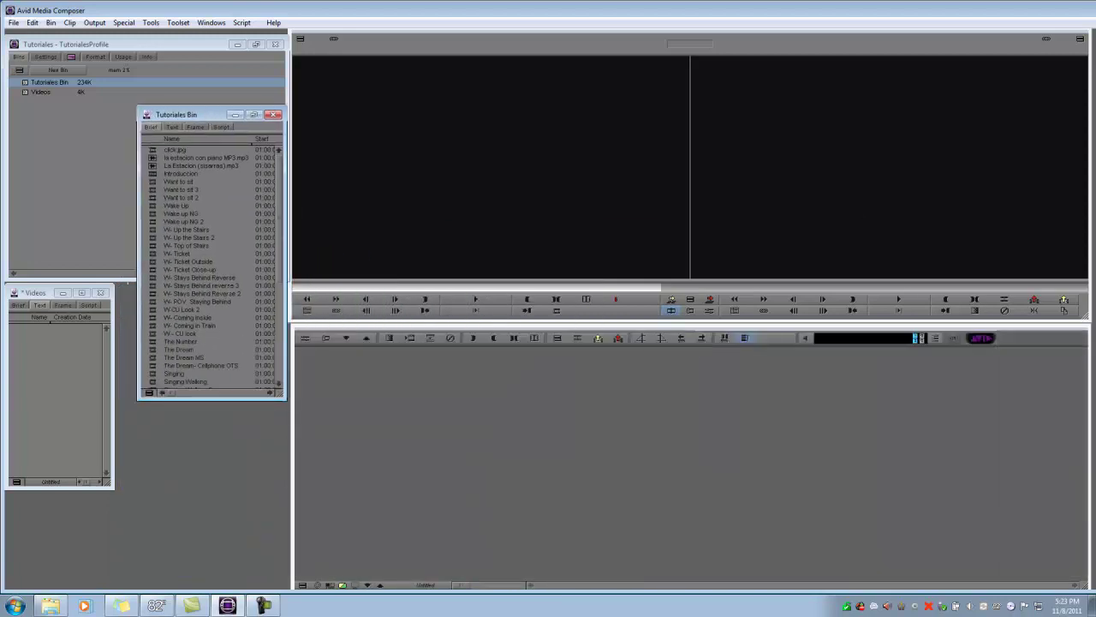
left_click(274, 115)
- Widen the Videos bin window to nearly the width of the project window
left_click_drag(112, 484, 267, 448)
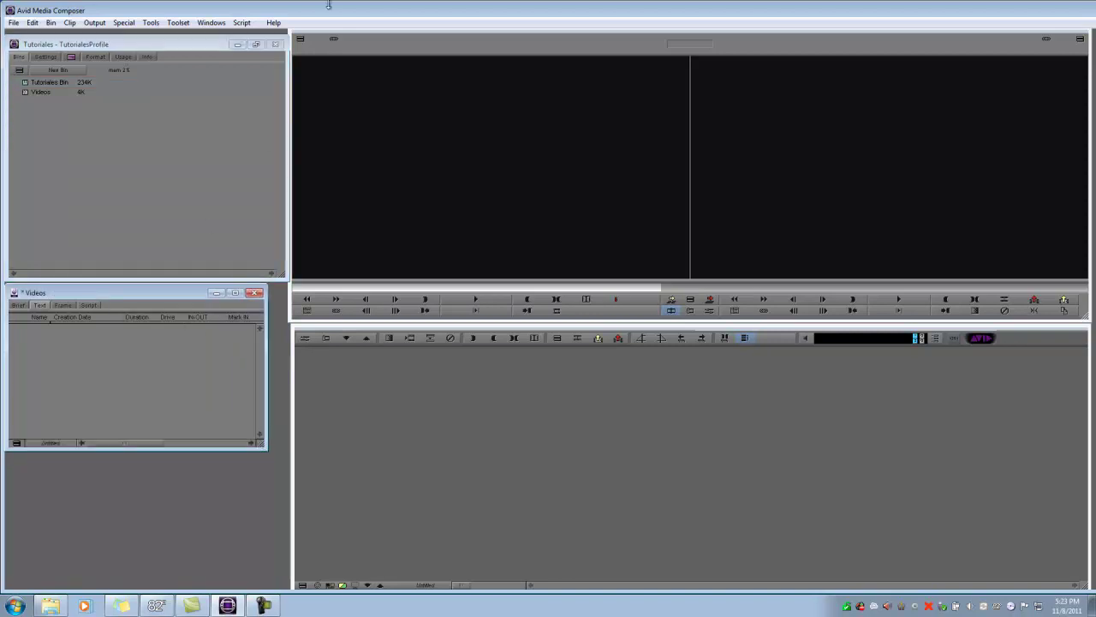
- Open the Media Creation settings and choose Back up and Downloads (G:) as the video drive for titles
left_click(151, 23)
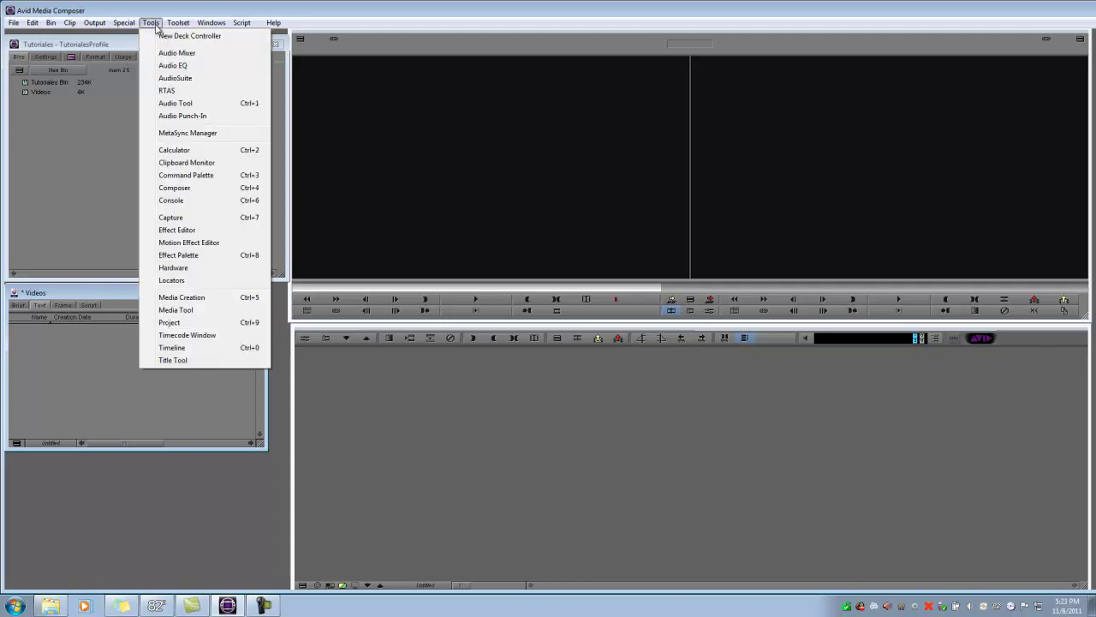
left_click(248, 304)
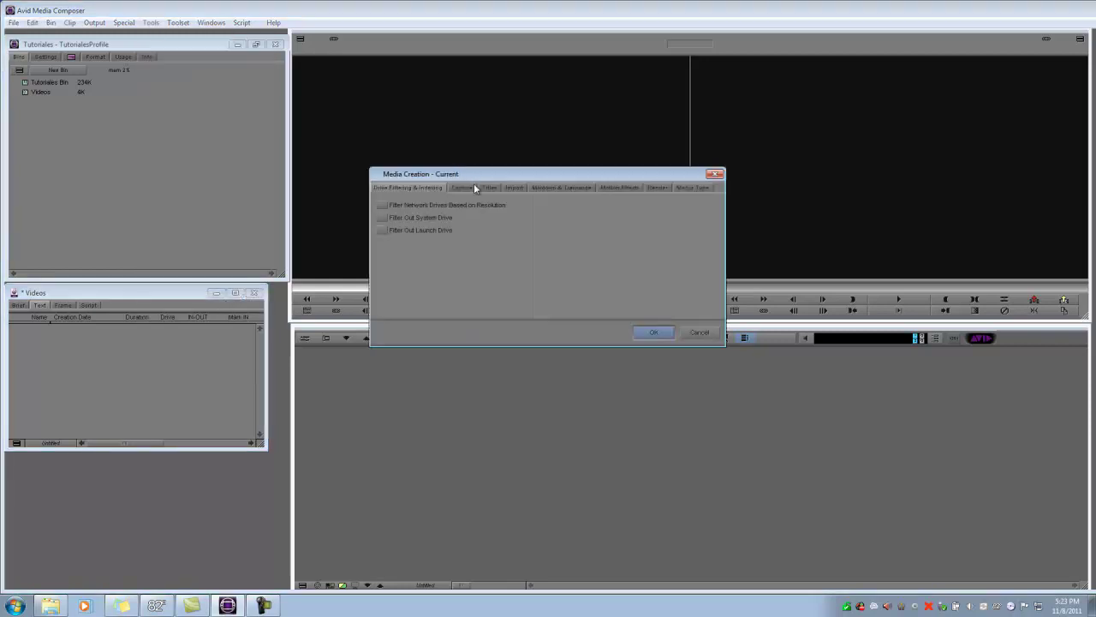
left_click(490, 187)
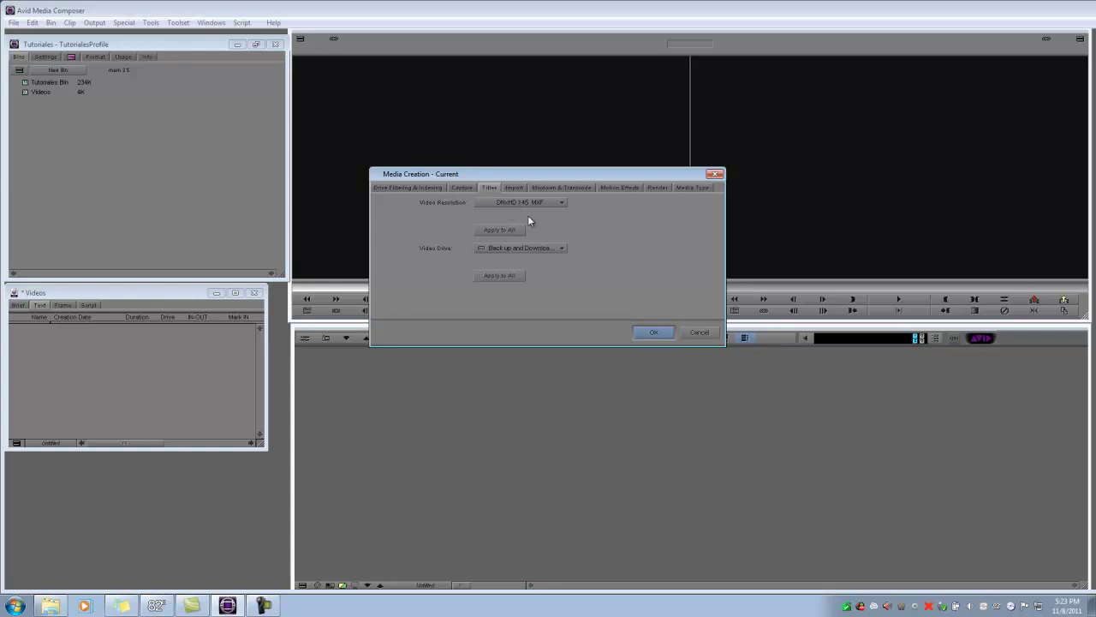
left_click(563, 249)
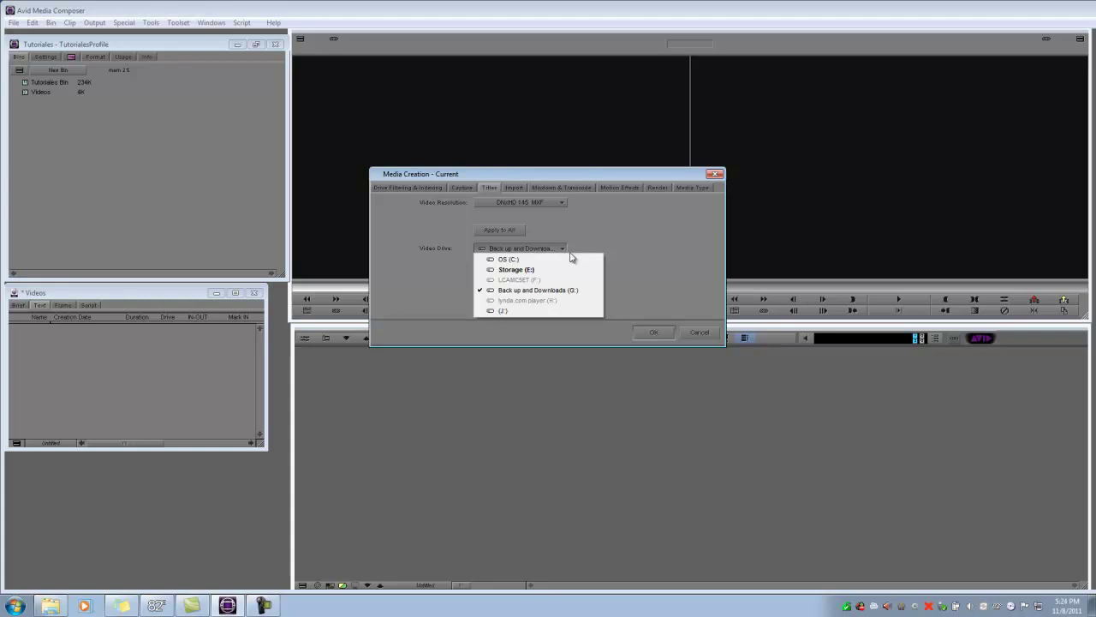
left_click(536, 292)
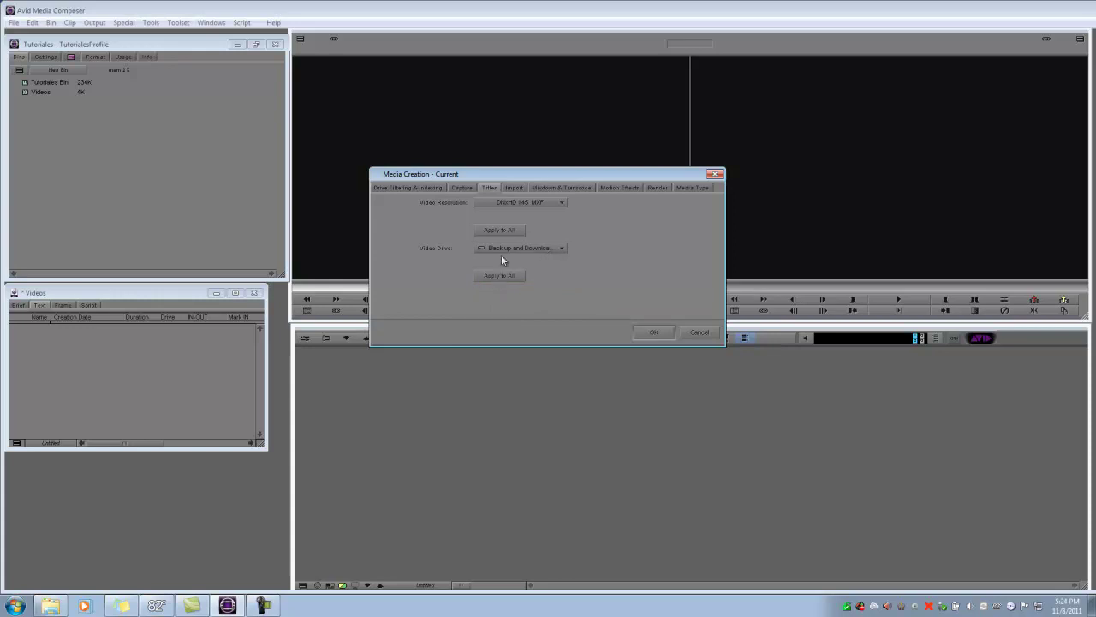
- Review the Media Creation settings for import, mixdown and transcode, motion effects and render
left_click(519, 185)
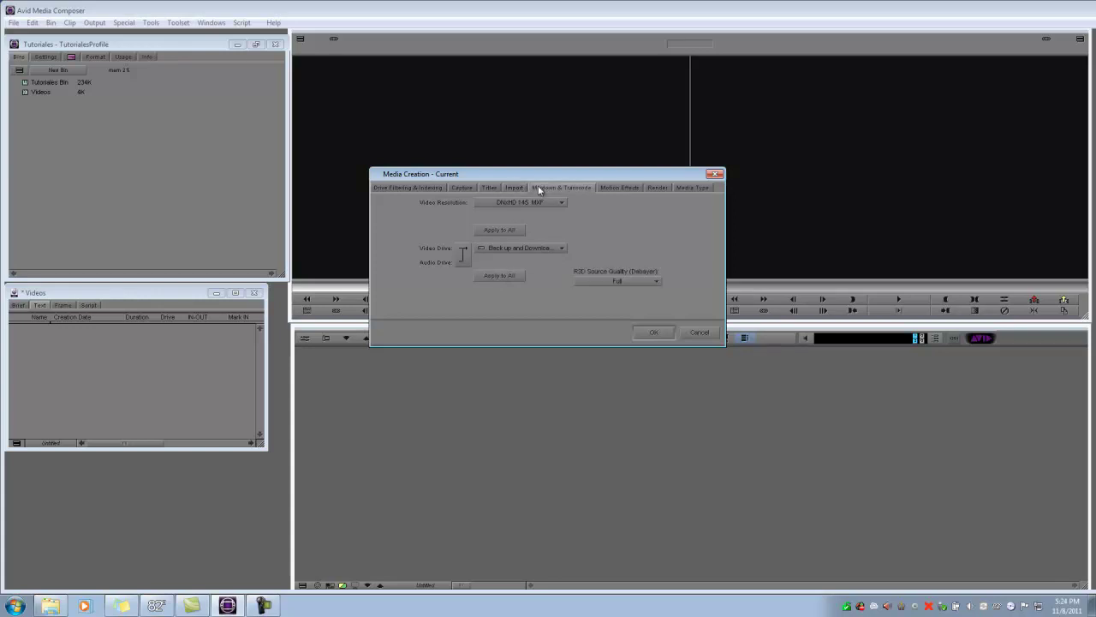
left_click(618, 187)
left_click(656, 187)
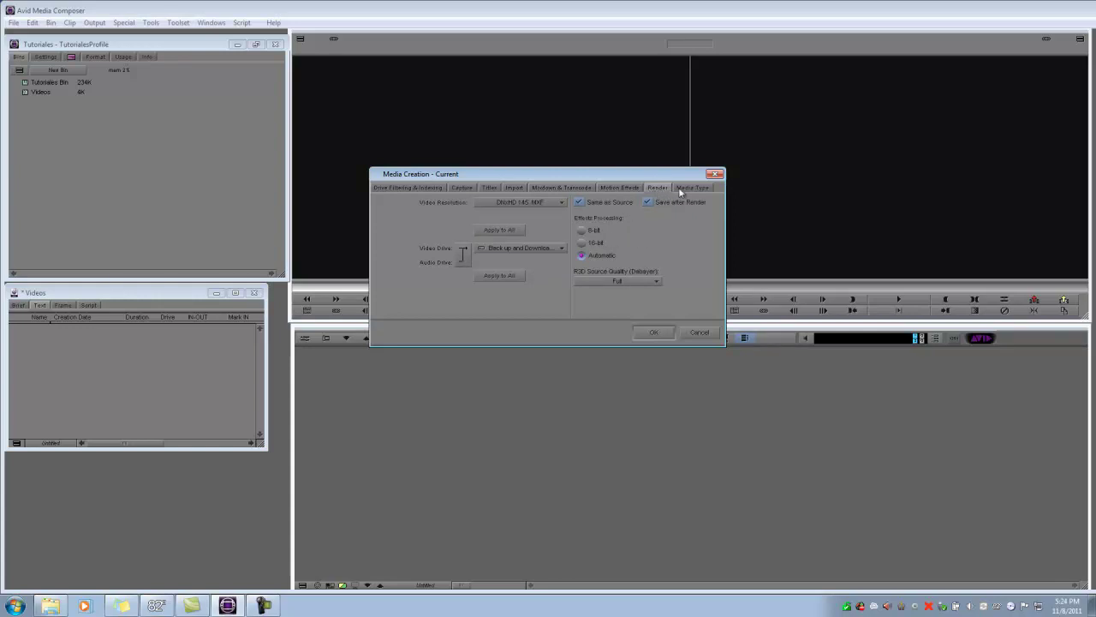
- Set the video resolution for titles to DNxHD 145 MXF and accept the Media Creation settings
left_click(489, 187)
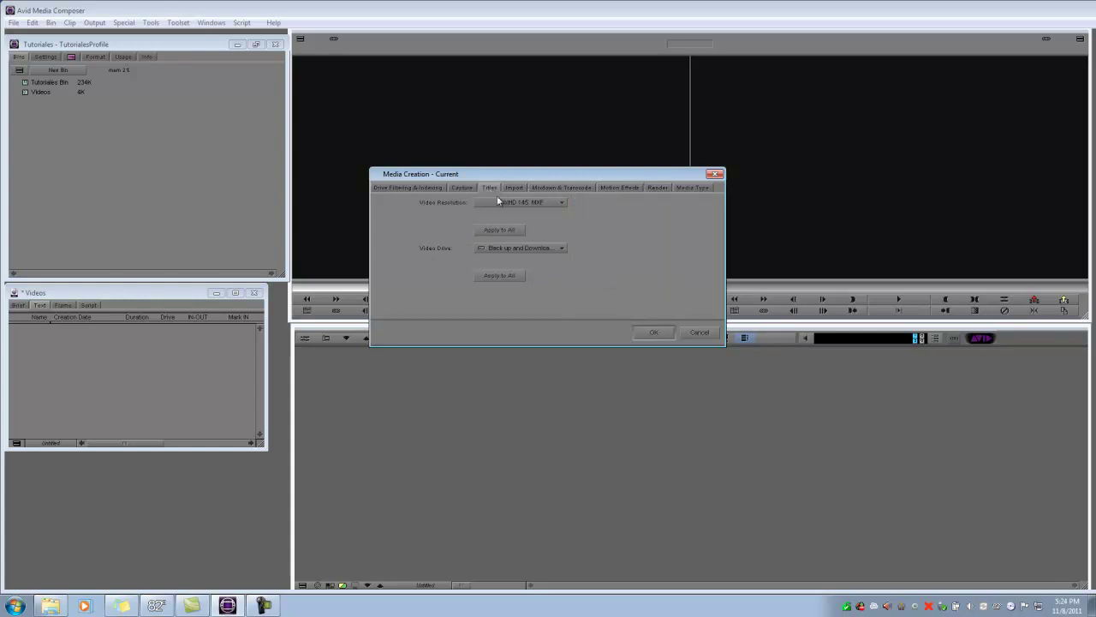
left_click(541, 201)
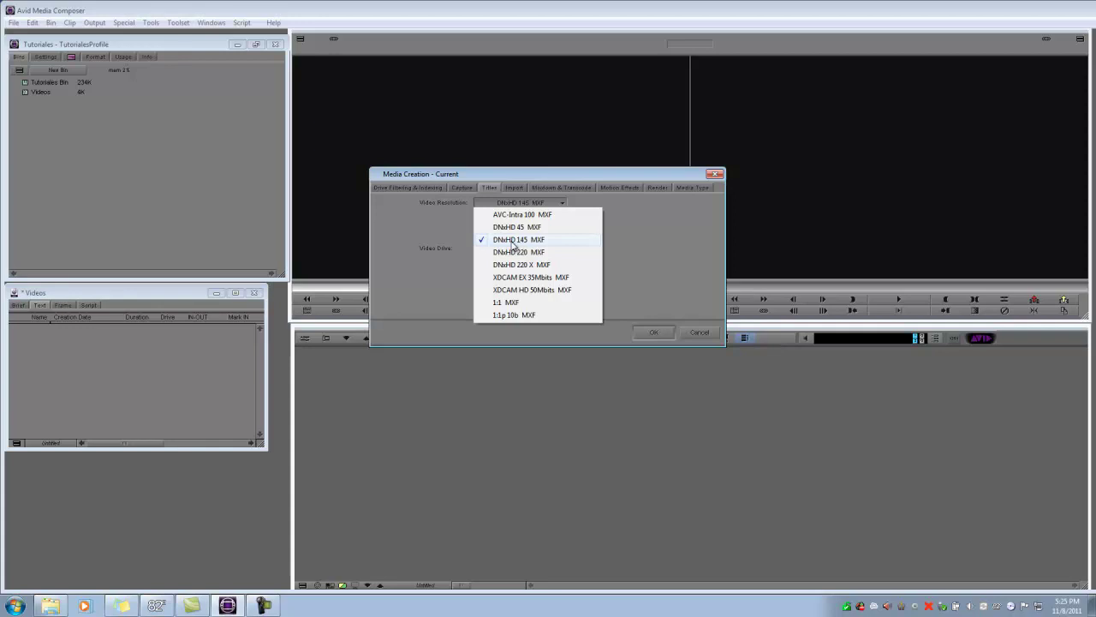
left_click(513, 241)
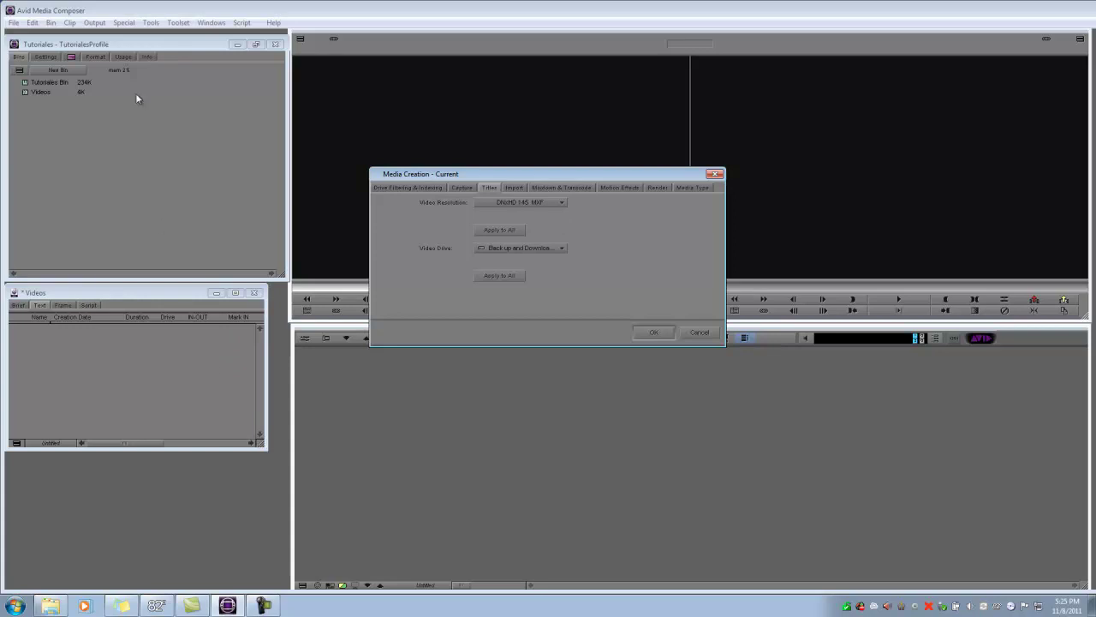
left_click(651, 334)
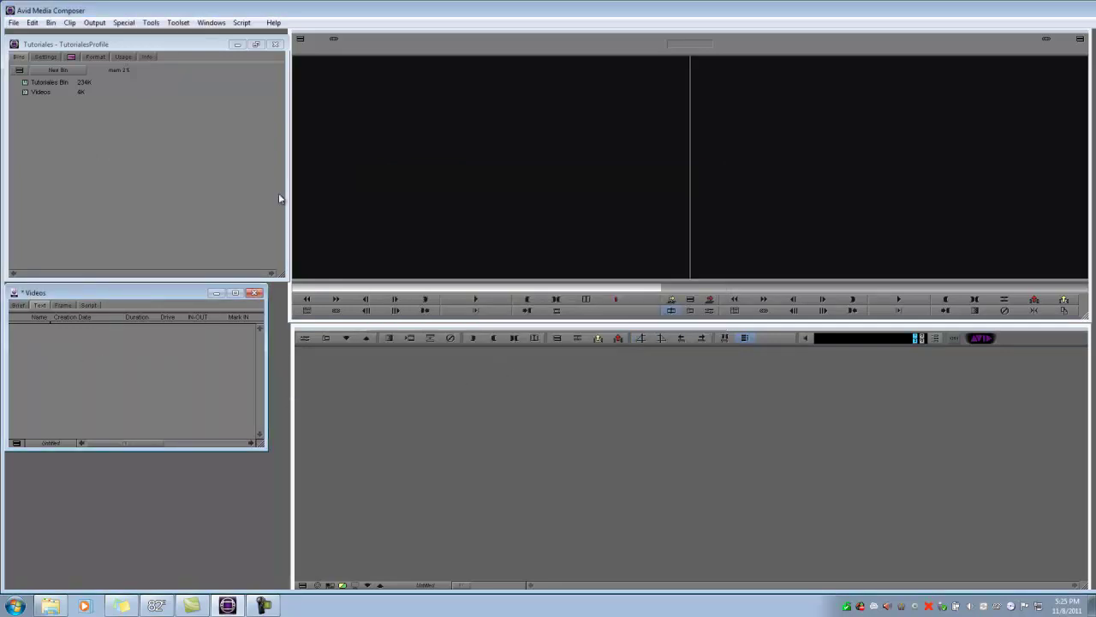
- Switch to Windows Explorer and open the La Estacion folder inside Raw Video Files on Storage (E:)
left_click(49, 605)
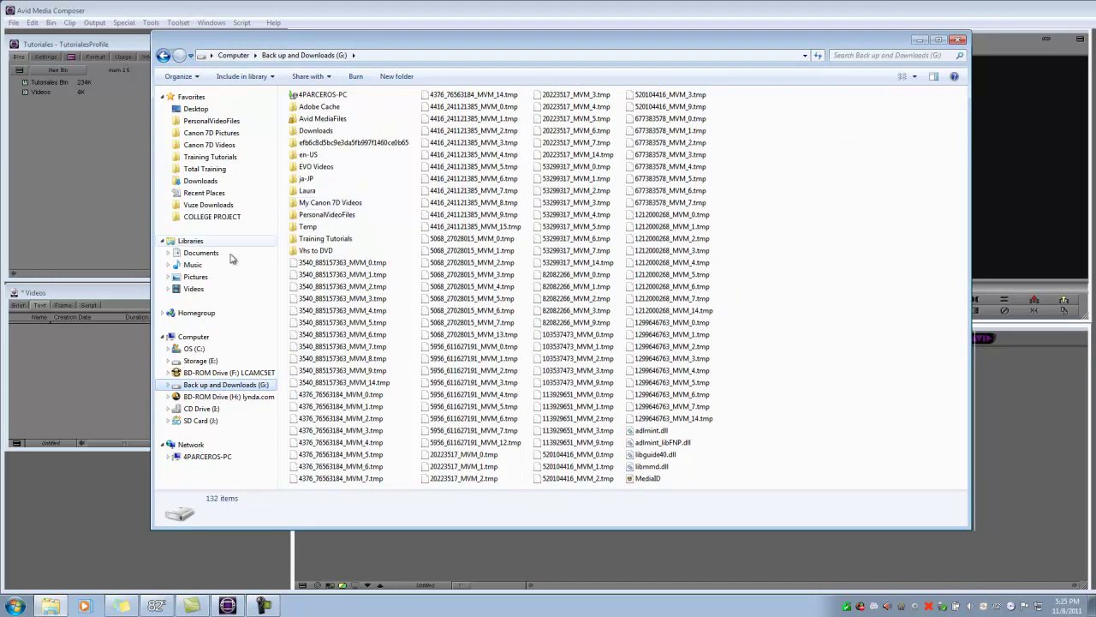
left_click(200, 363)
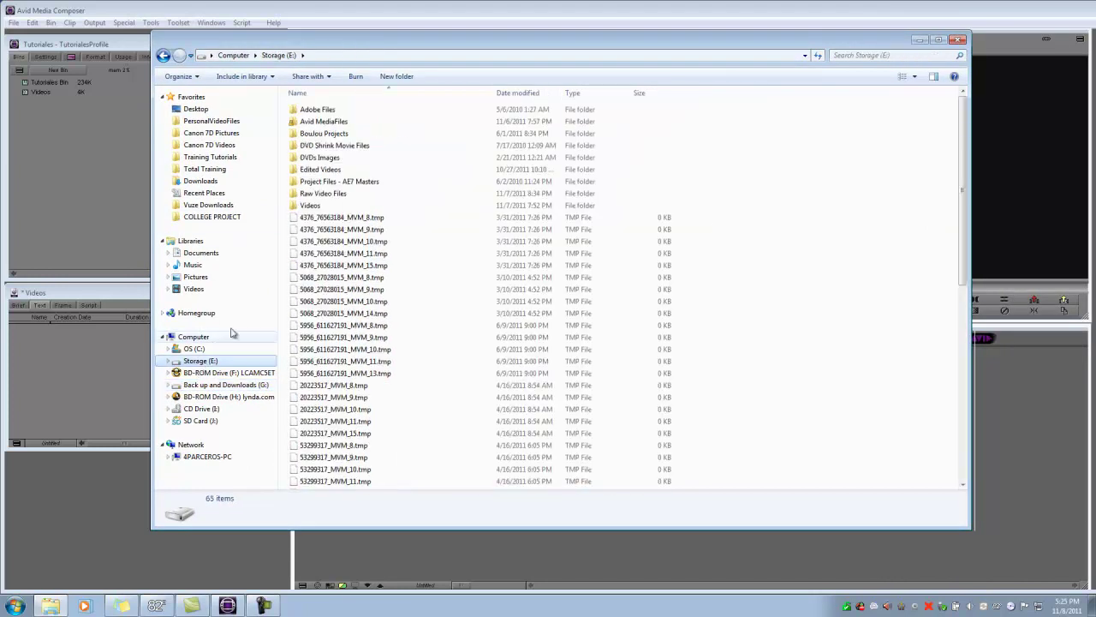
double_click(323, 193)
left_click(326, 150)
double_click(327, 151)
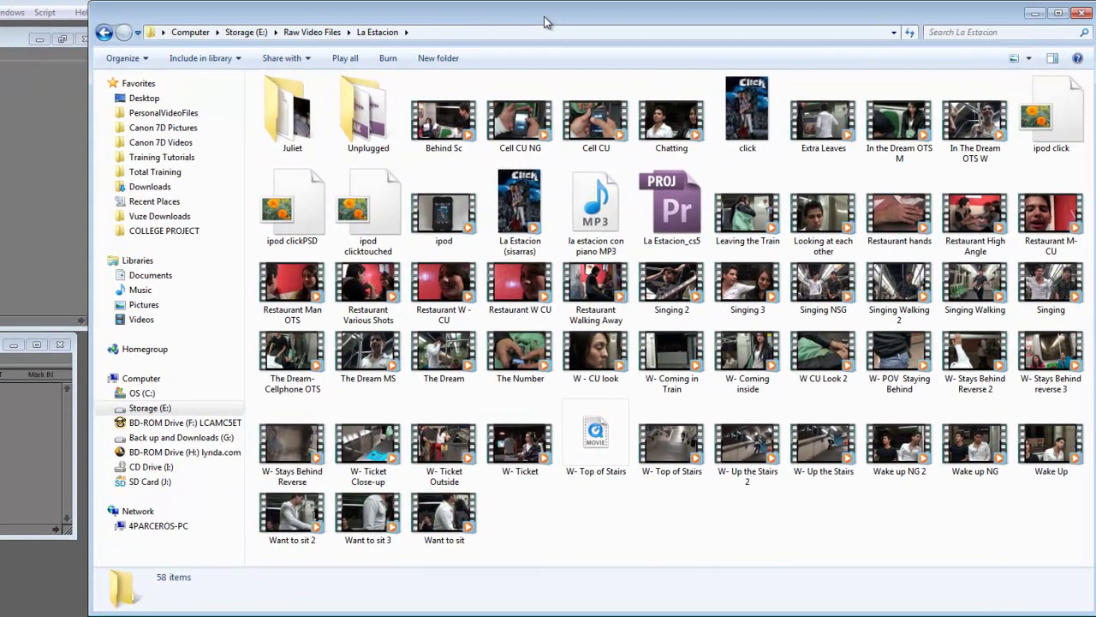
- Examine the file details of the clips Want to sit 2, W- Stays Behind Reverse, W- Ticket Close-up and Want to sit
left_click(304, 514)
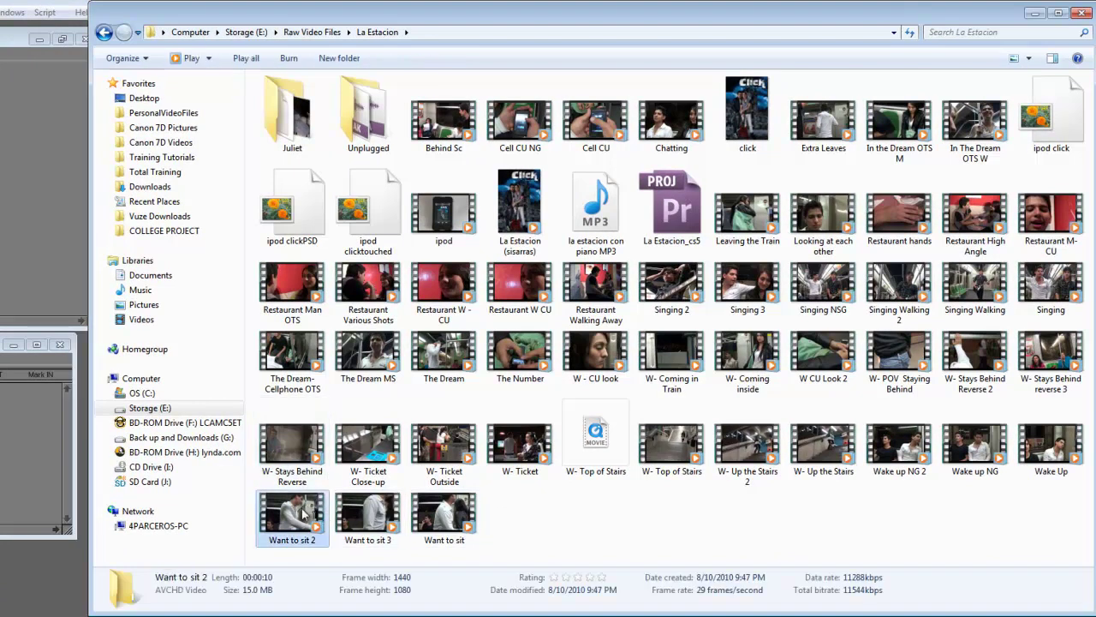
left_click(292, 450)
left_click(361, 452)
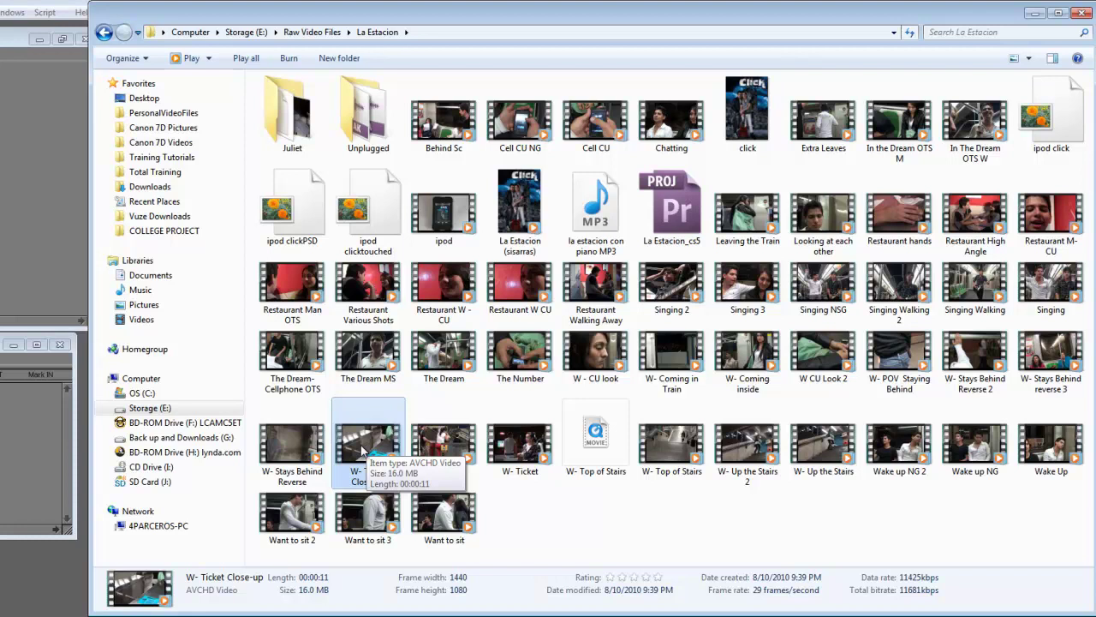
left_click(277, 446)
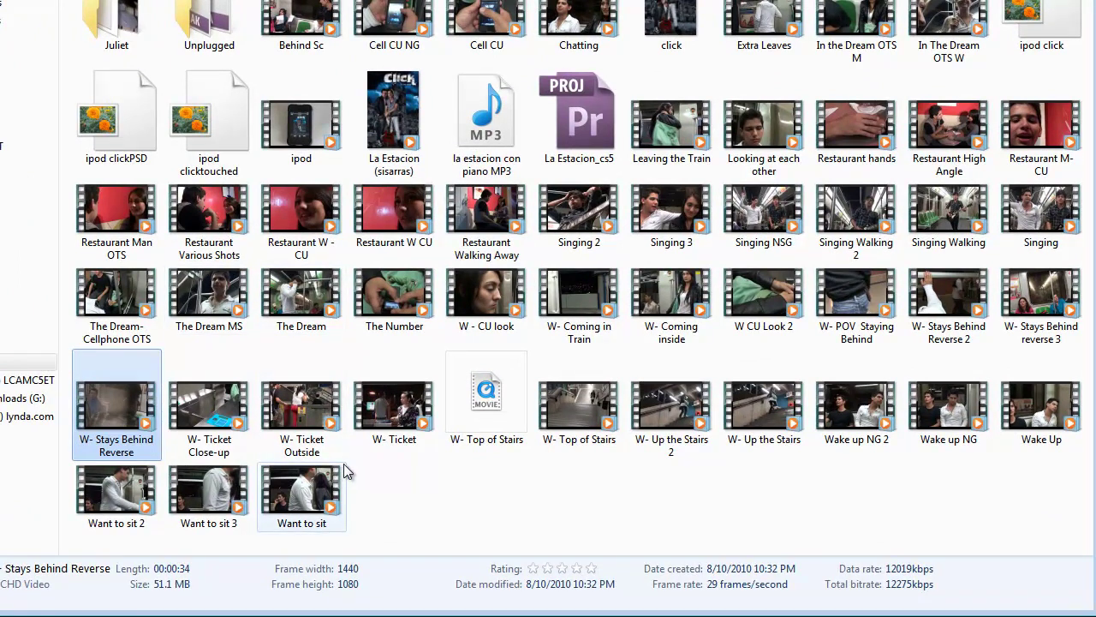
left_click(319, 490)
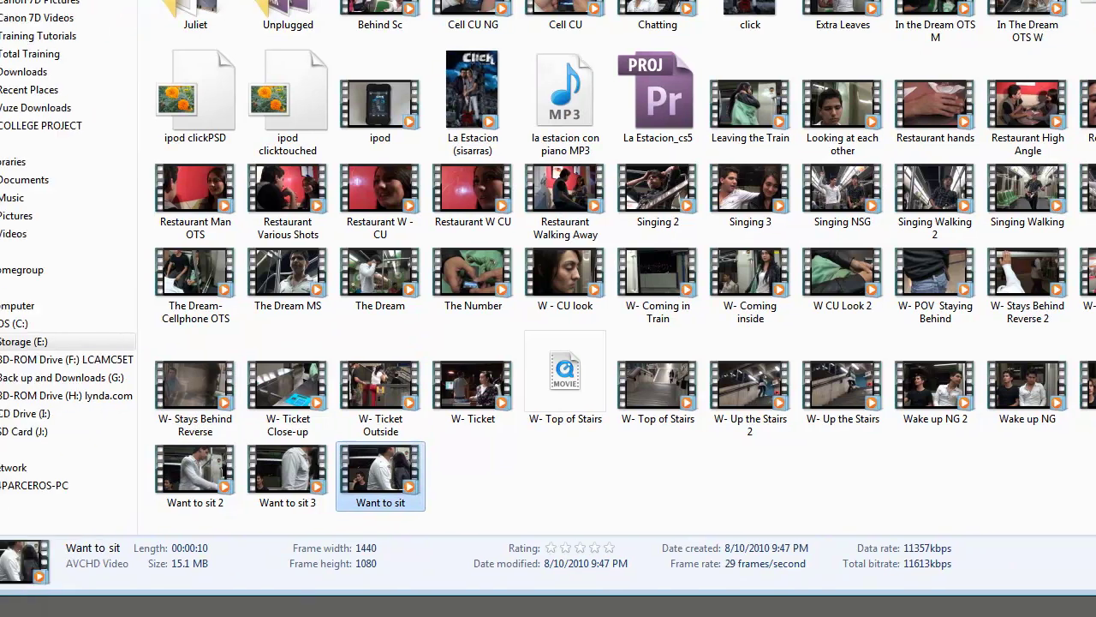
- Bring the Want to sit clip from Windows Explorer into the Videos bin in Avid Media Composer and load it in the source monitor
left_click_drag(301, 492, 183, 276)
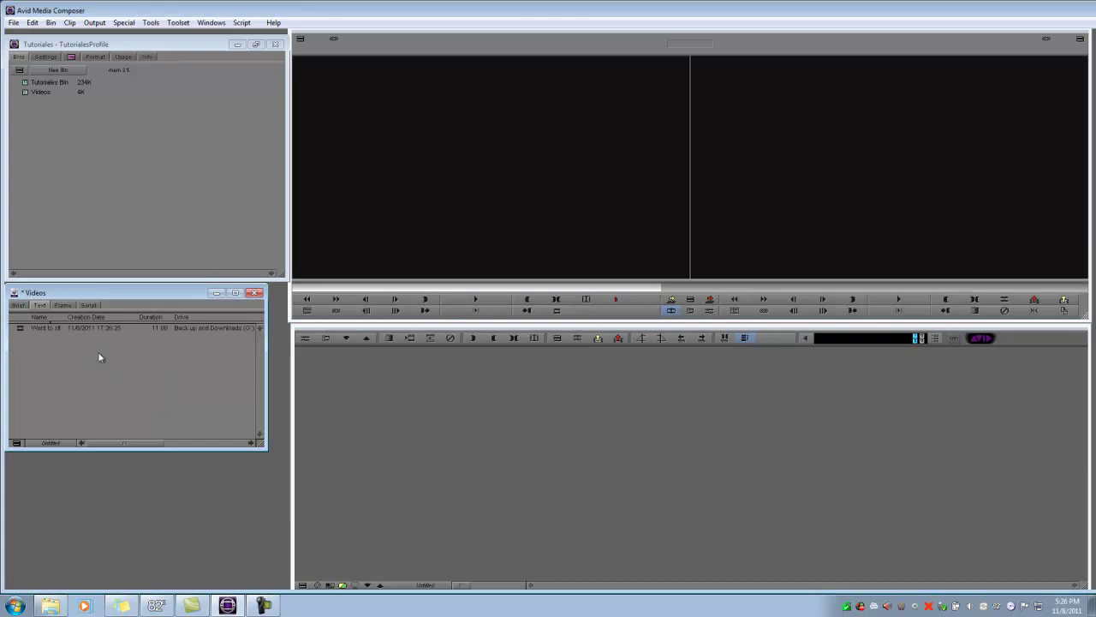
double_click(19, 329)
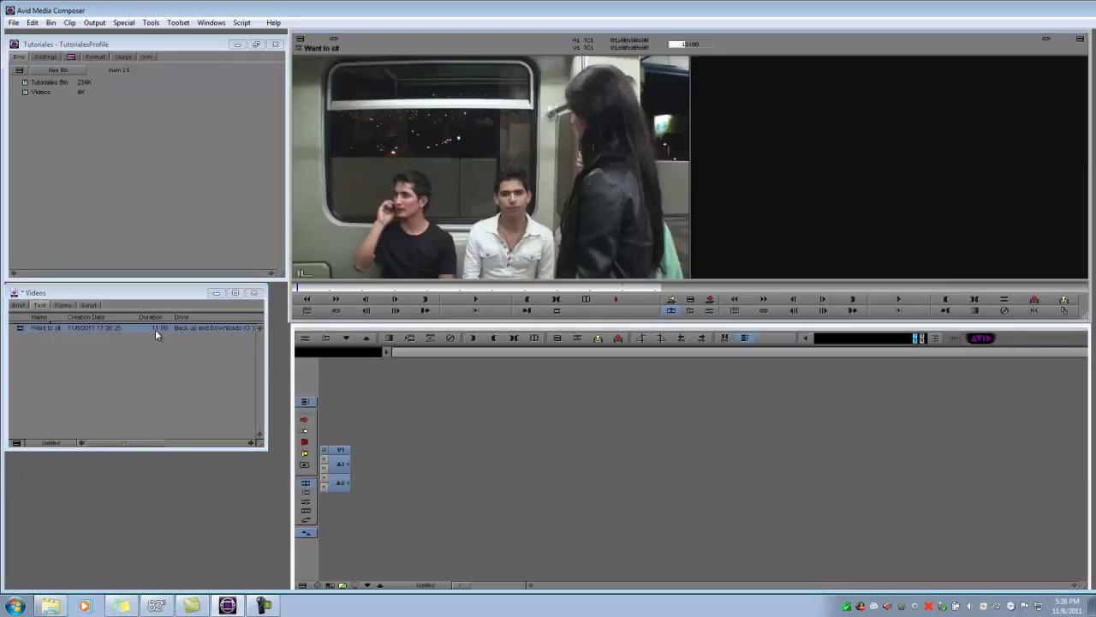
- Scrub through the Want to sit clip in the source monitor and play back part of it
left_click_drag(313, 289, 474, 287)
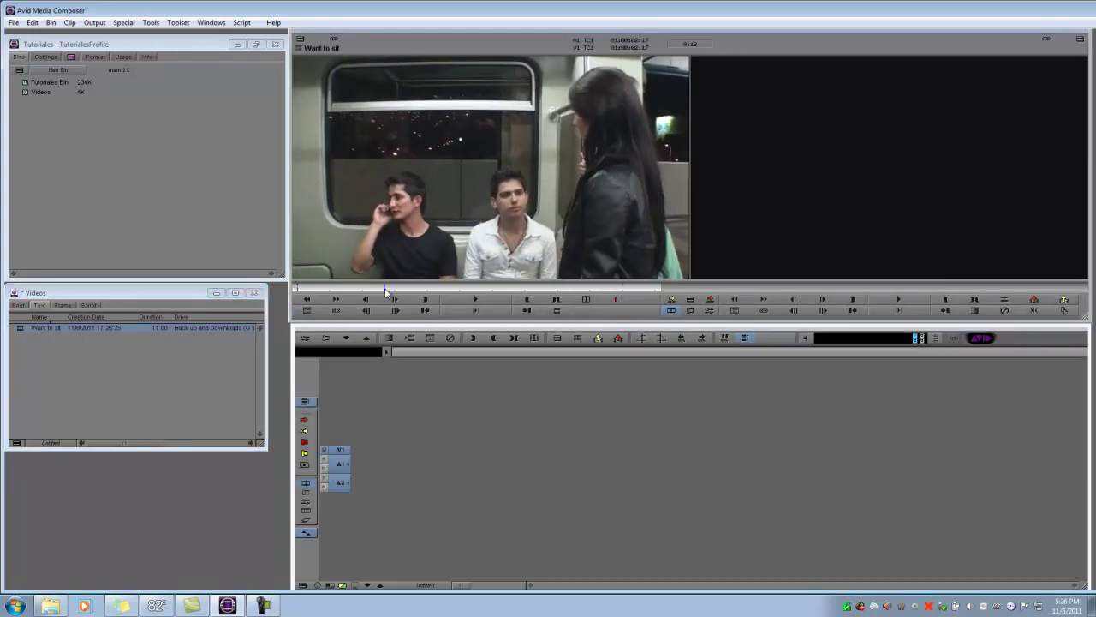
left_click_drag(518, 254, 475, 253)
left_click_drag(628, 160, 605, 158)
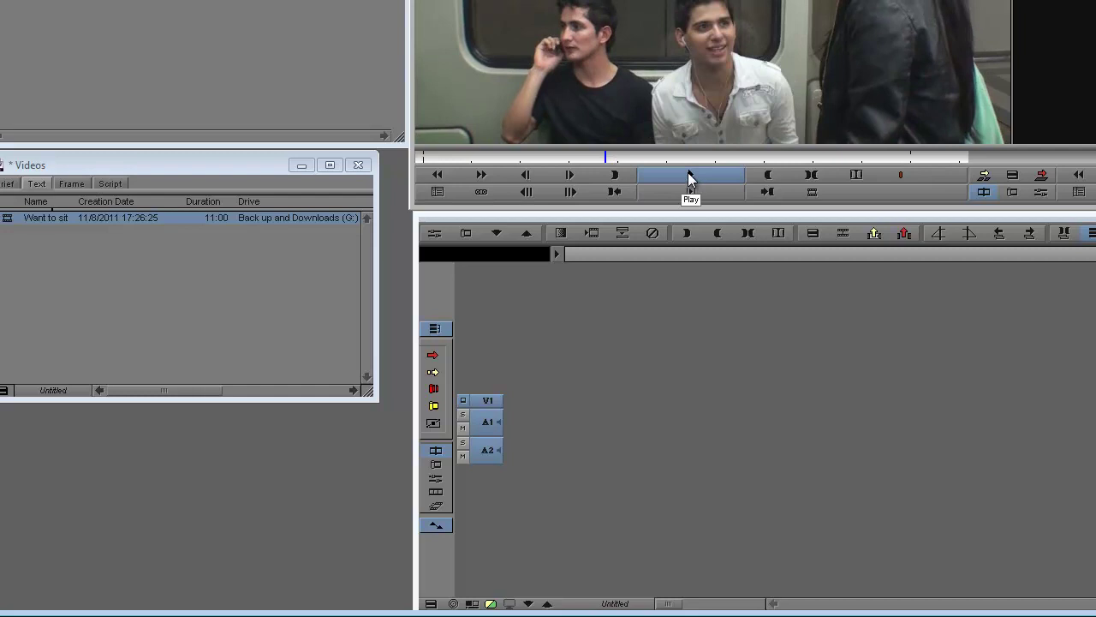
left_click(688, 175)
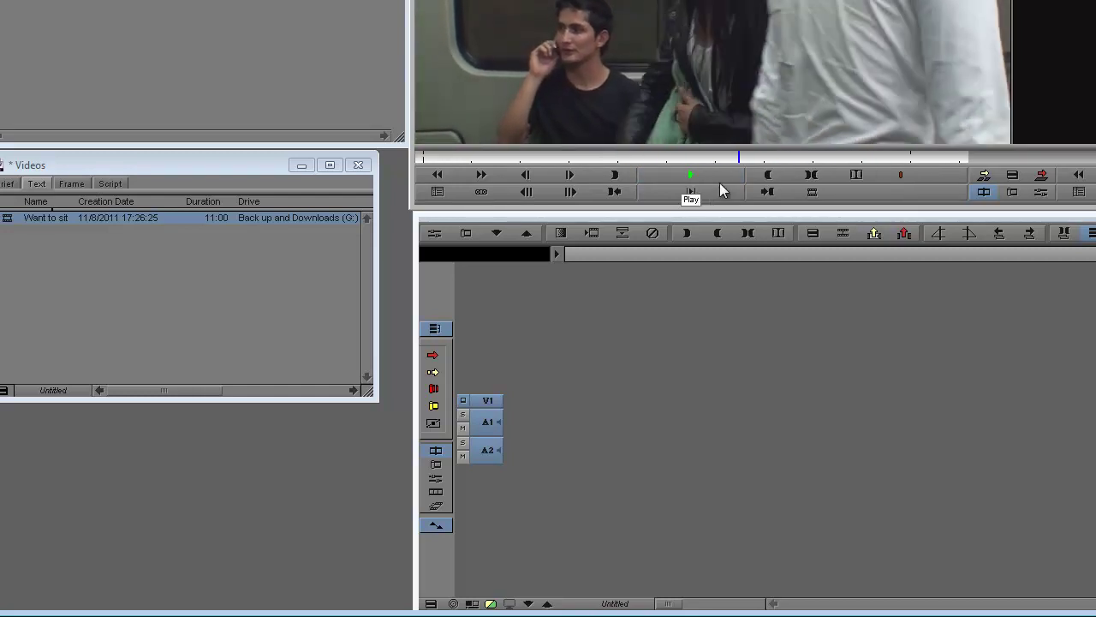
left_click(720, 183)
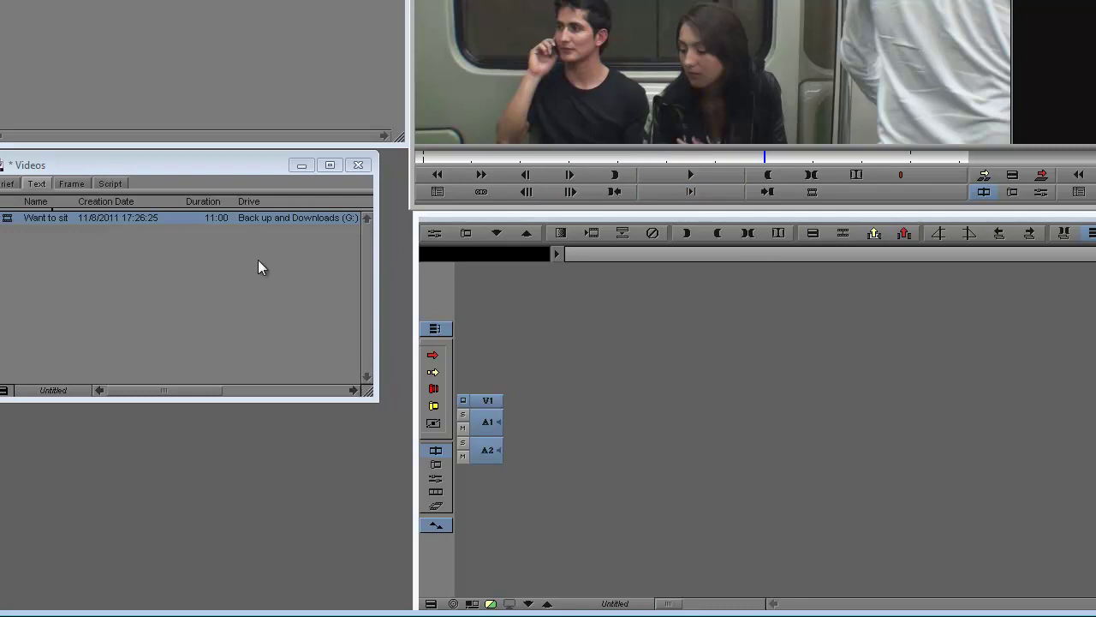
- Open the file import dialog for the Videos bin and enlarge it so the full file list and import options fit
left_click_drag(71, 170, 83, 199)
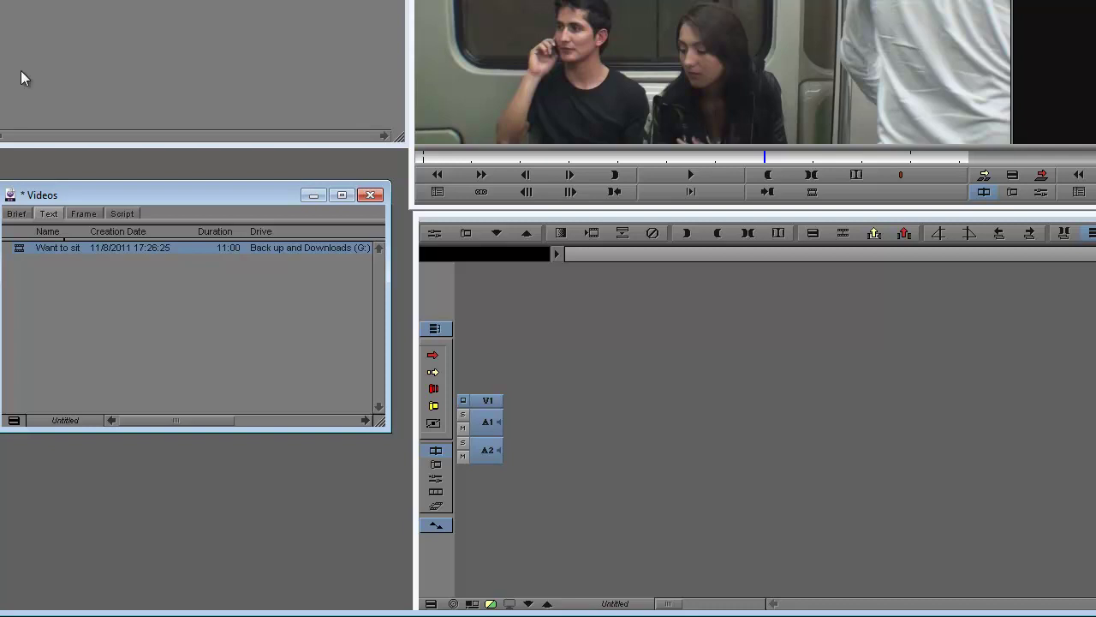
left_click_drag(61, 195, 51, 181)
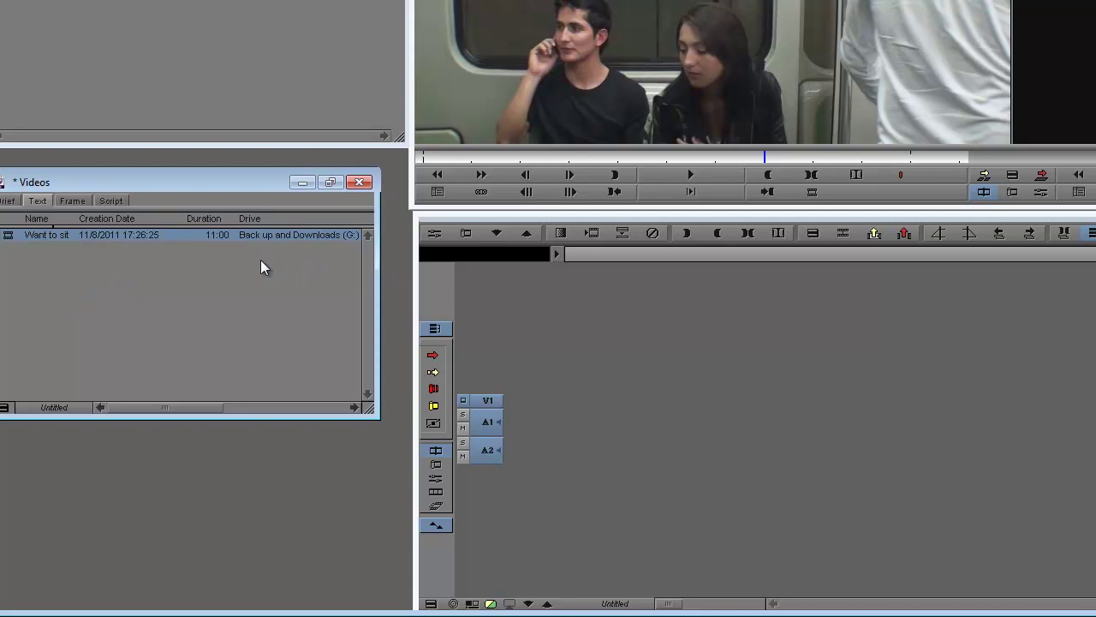
right_click(169, 272)
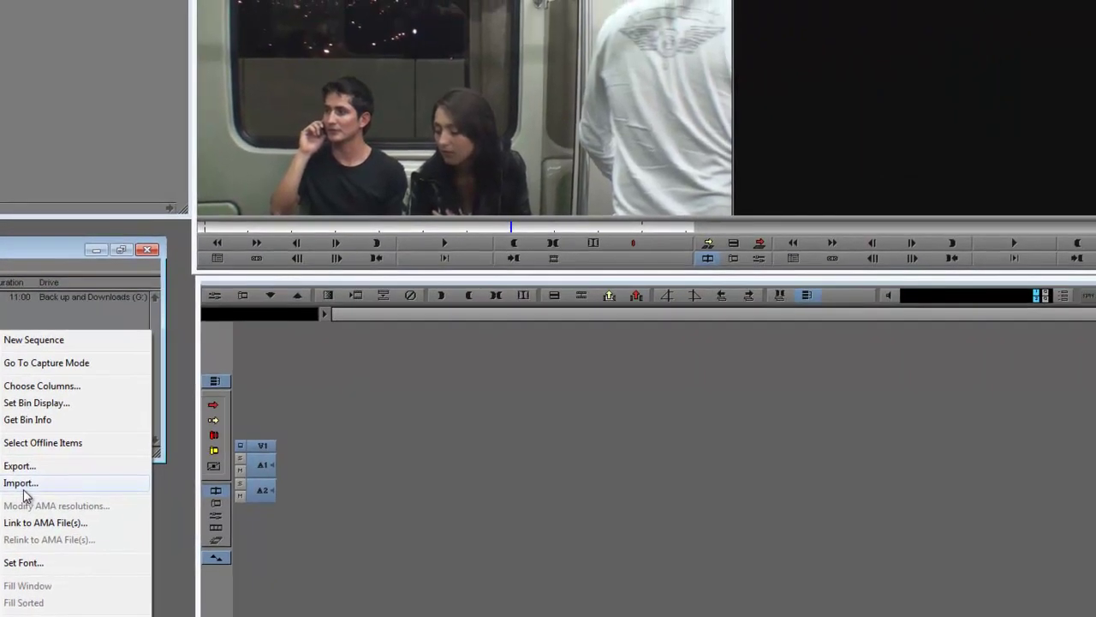
left_click(21, 483)
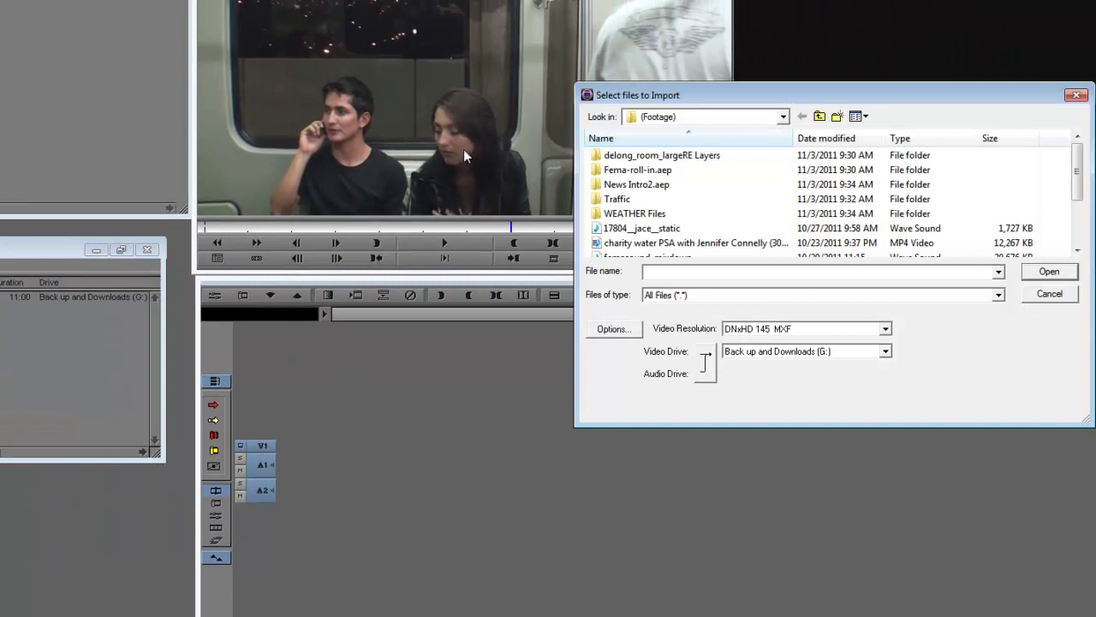
left_click_drag(649, 105, 75, 47)
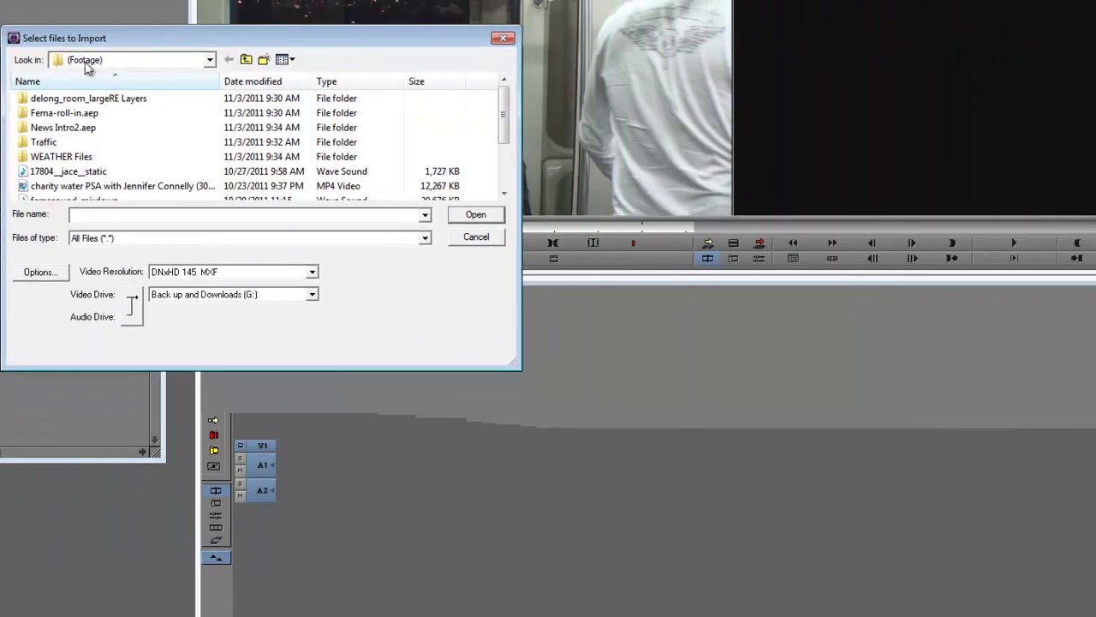
left_click_drag(511, 363, 729, 518)
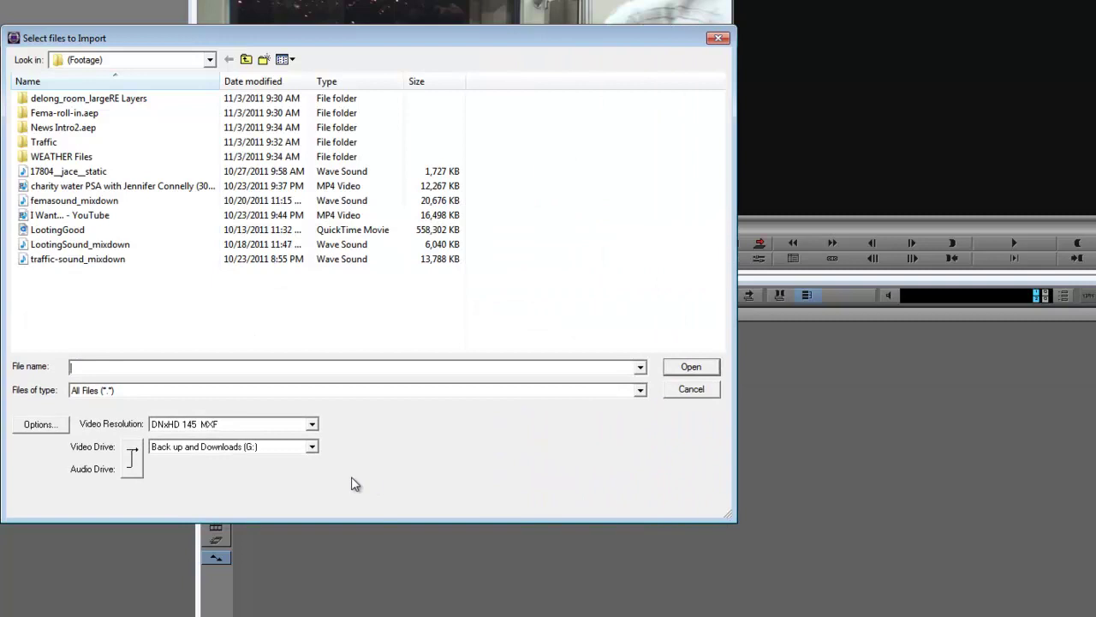
- Set the import video resolution to DNxHD 145 MXF and the video drive to Back up and Downloads (G:)
left_click(279, 429)
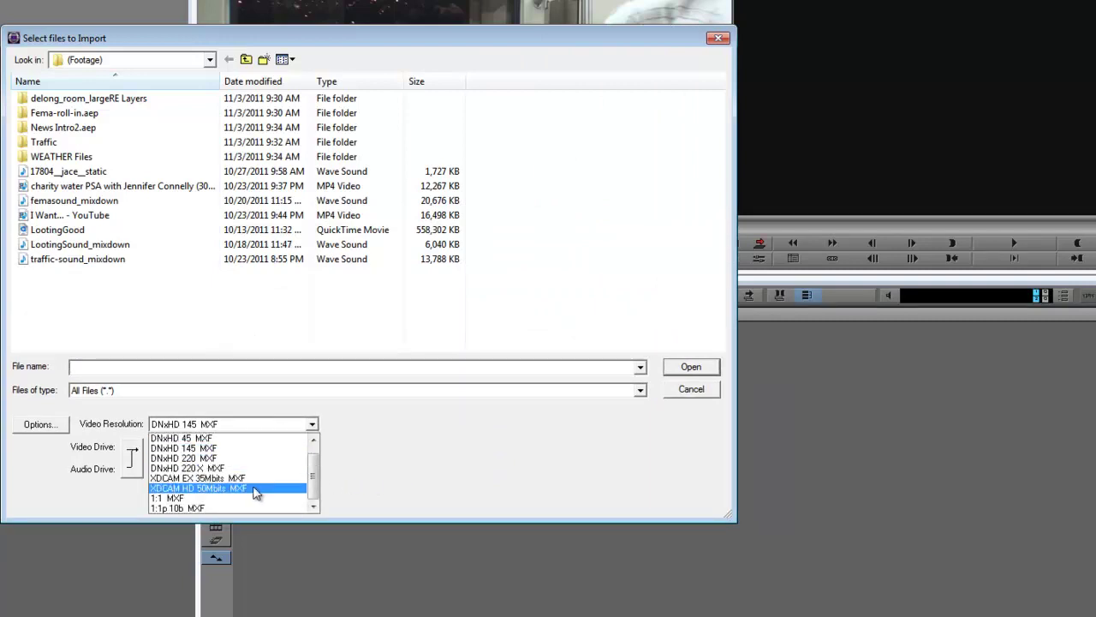
left_click(211, 451)
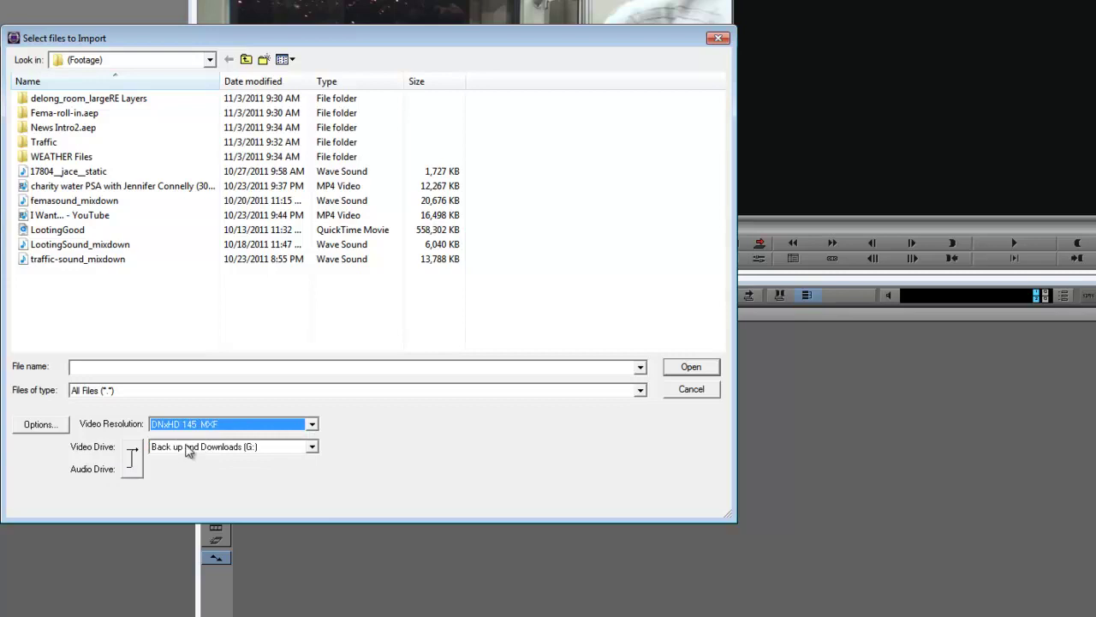
left_click(183, 449)
left_click(187, 448)
left_click(187, 448)
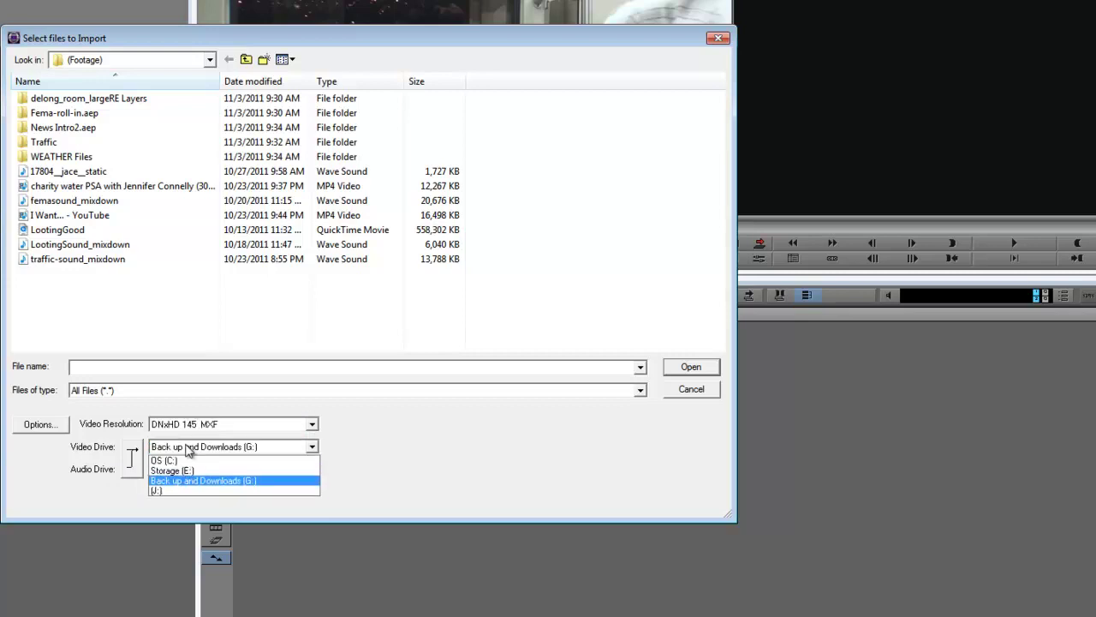
left_click(182, 482)
- In the import options' image settings, choose Do not resize smaller images and set the alpha channel to Ignore
left_click(49, 428)
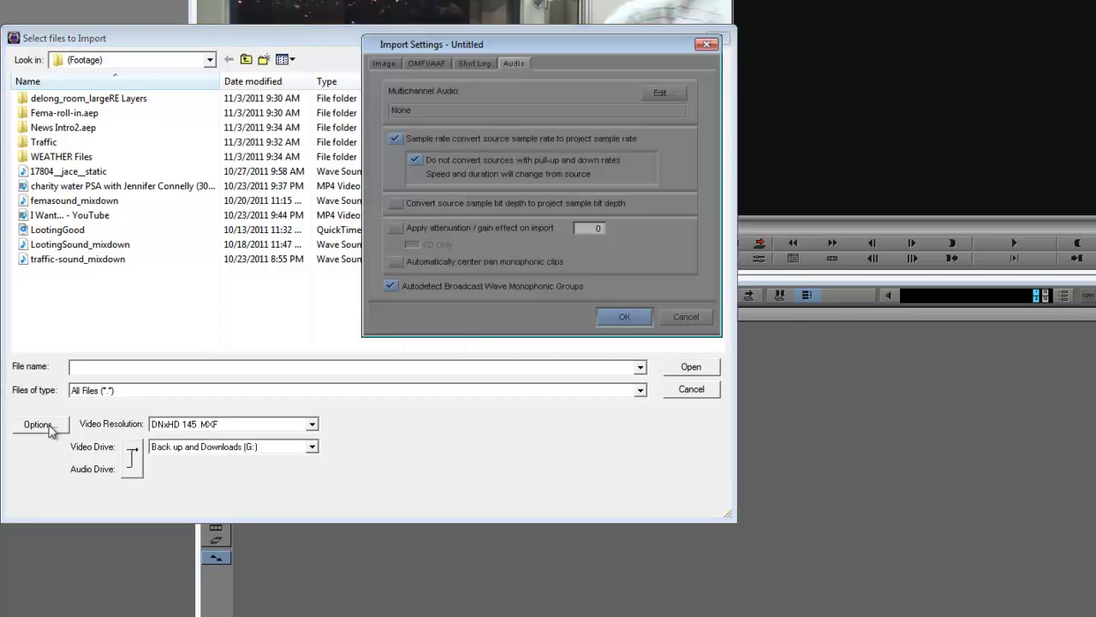
left_click_drag(436, 47, 206, 151)
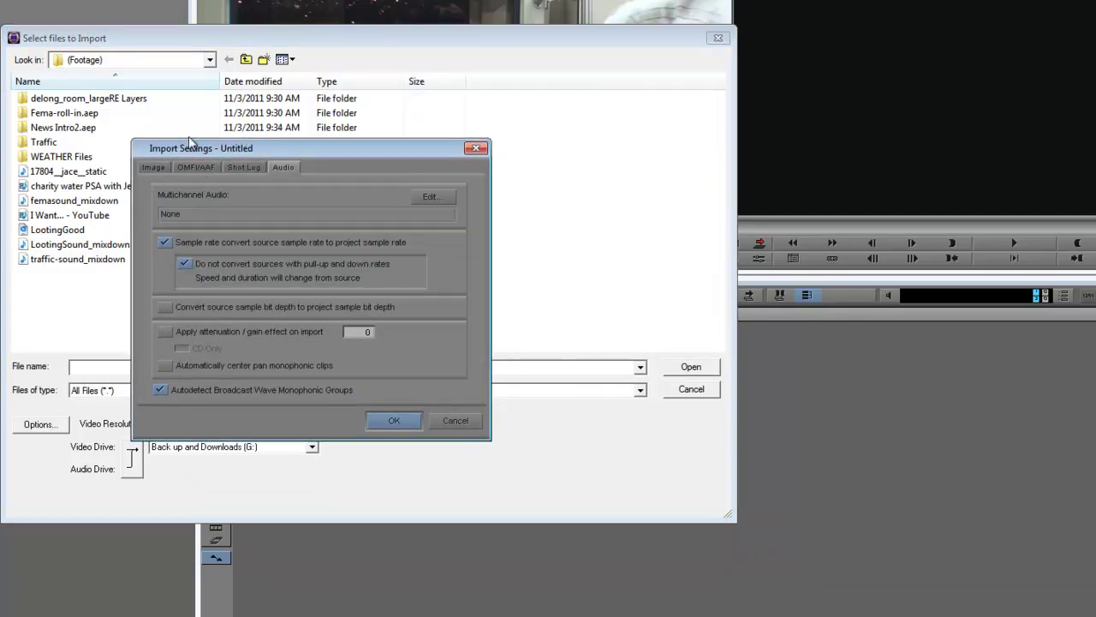
left_click_drag(189, 144, 434, 162)
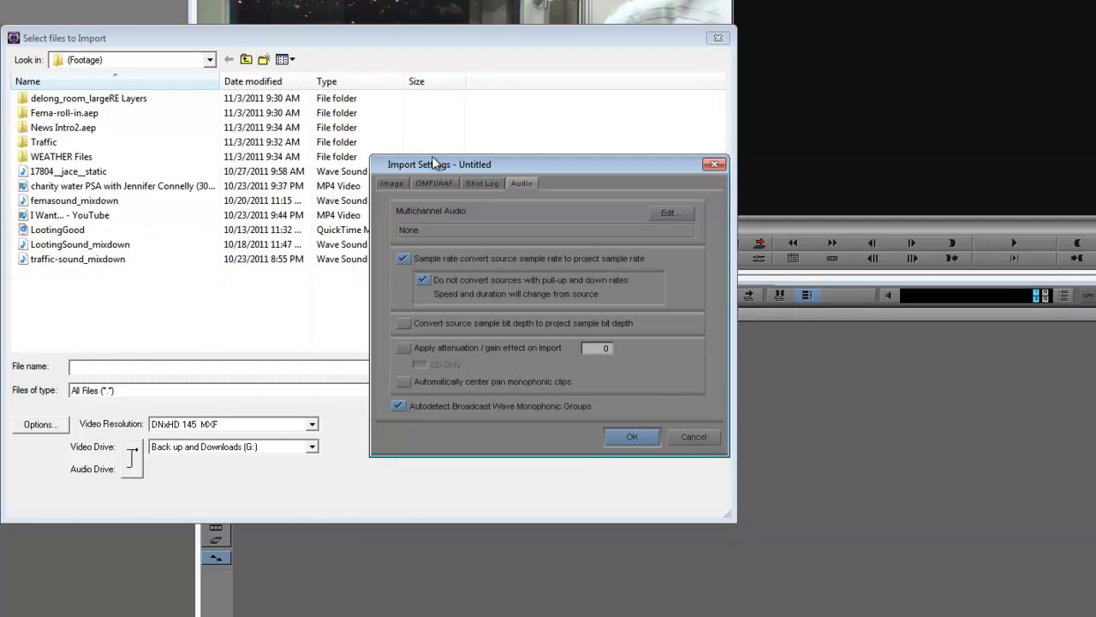
left_click(392, 184)
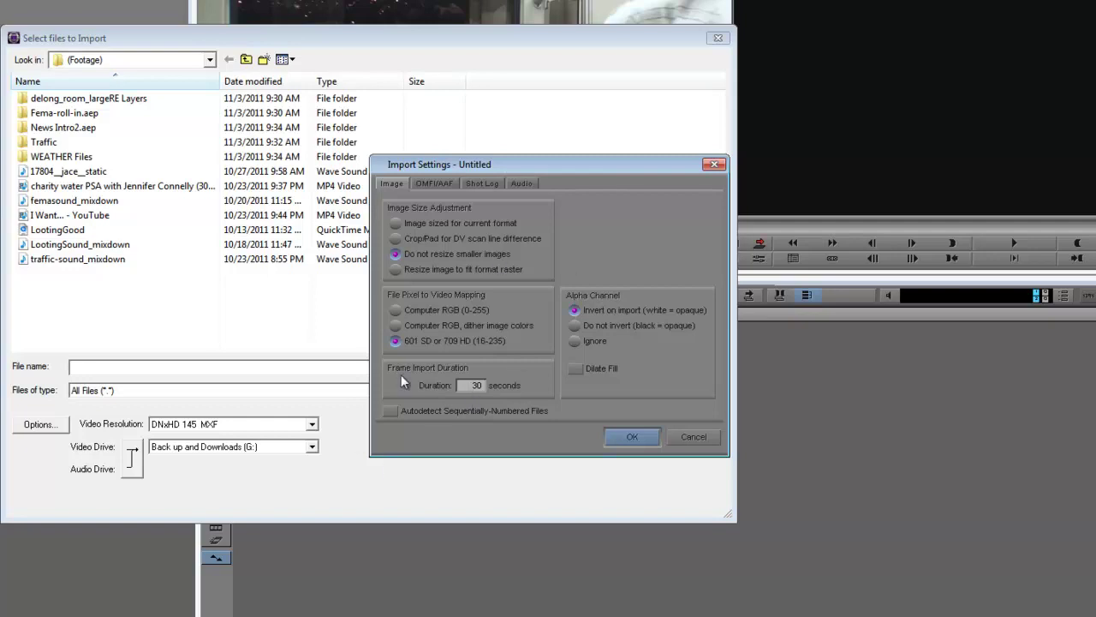
left_click(397, 225)
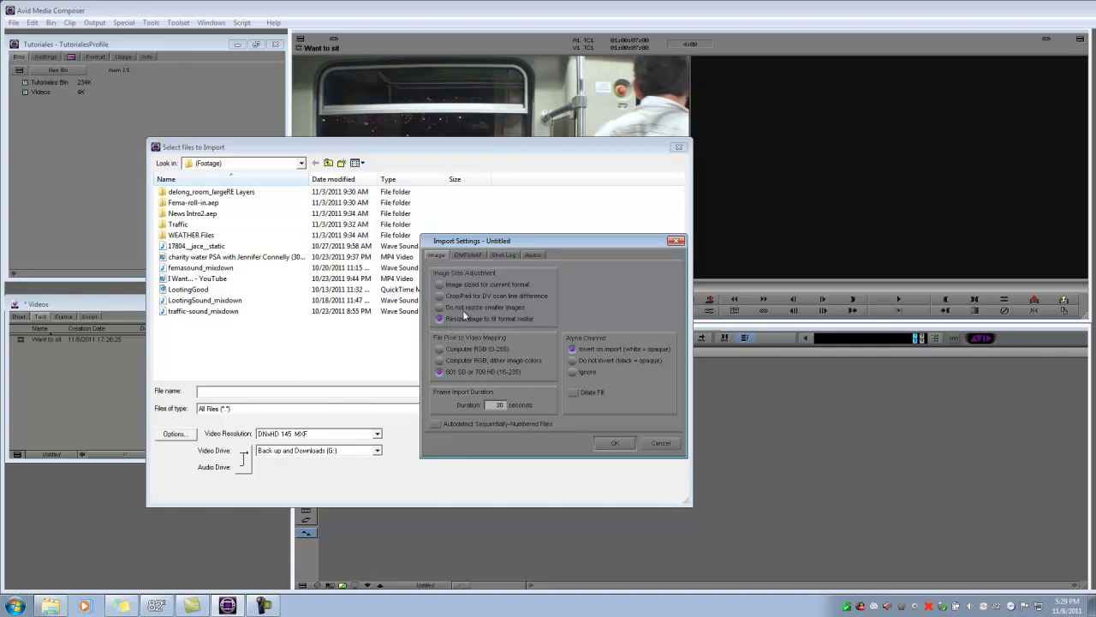
left_click(441, 308)
left_click(573, 371)
- Review the OMFI/AAF, Shot Log and Audio import settings and accept the Import Settings
left_click(467, 254)
left_click(505, 255)
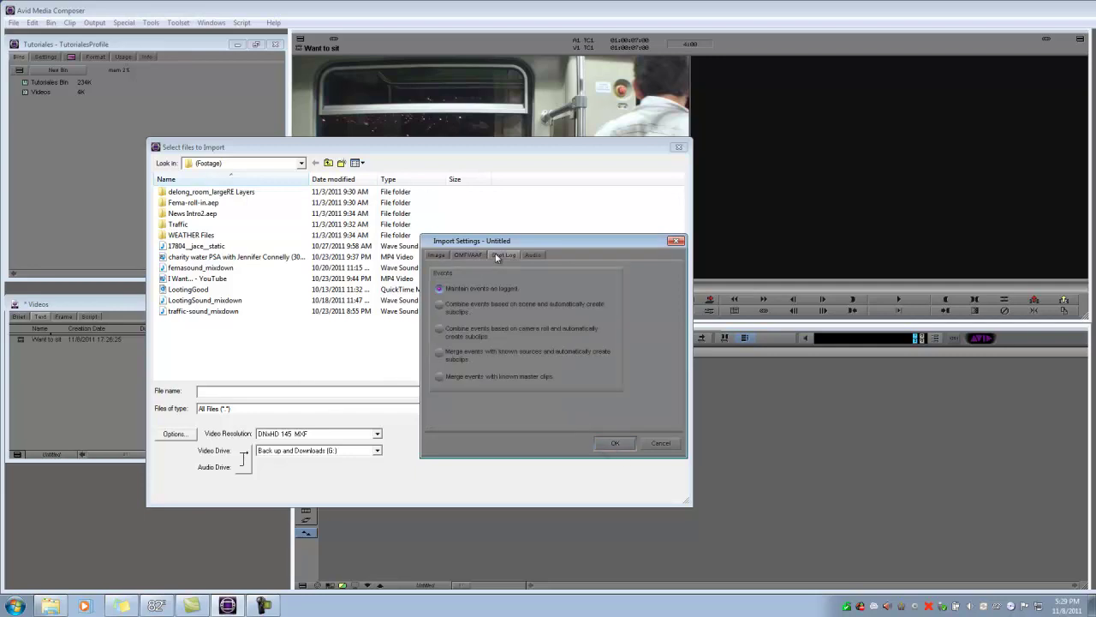
left_click(526, 255)
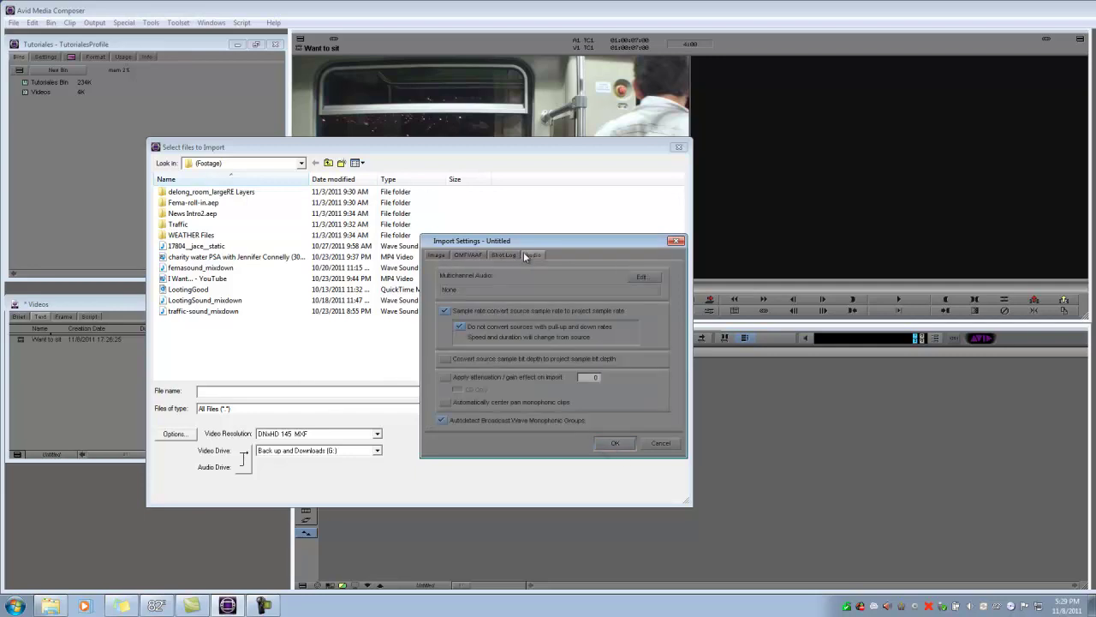
left_click(436, 257)
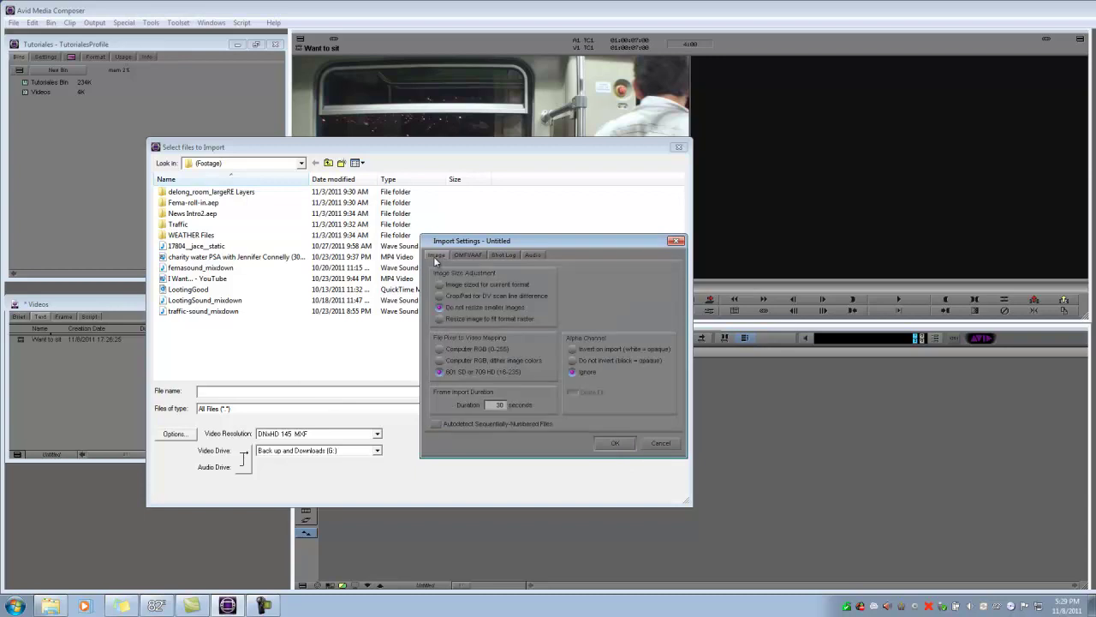
left_click(616, 445)
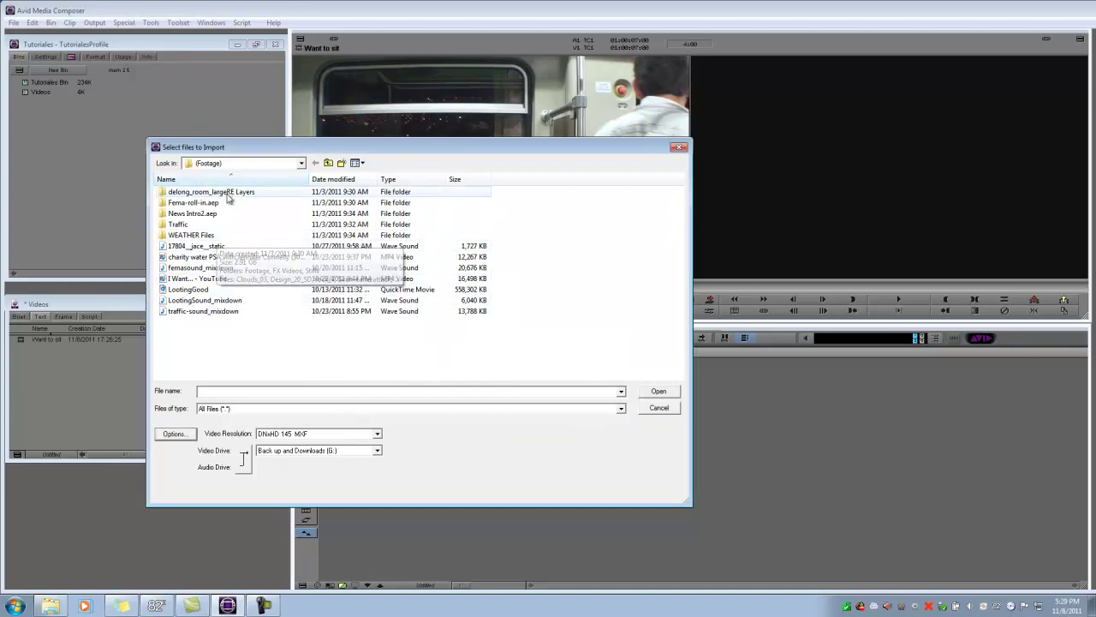
- Import the winter-storm-1 image from the WEATHER Files folder with the video resolution set to 1:1 MXF
double_click(212, 235)
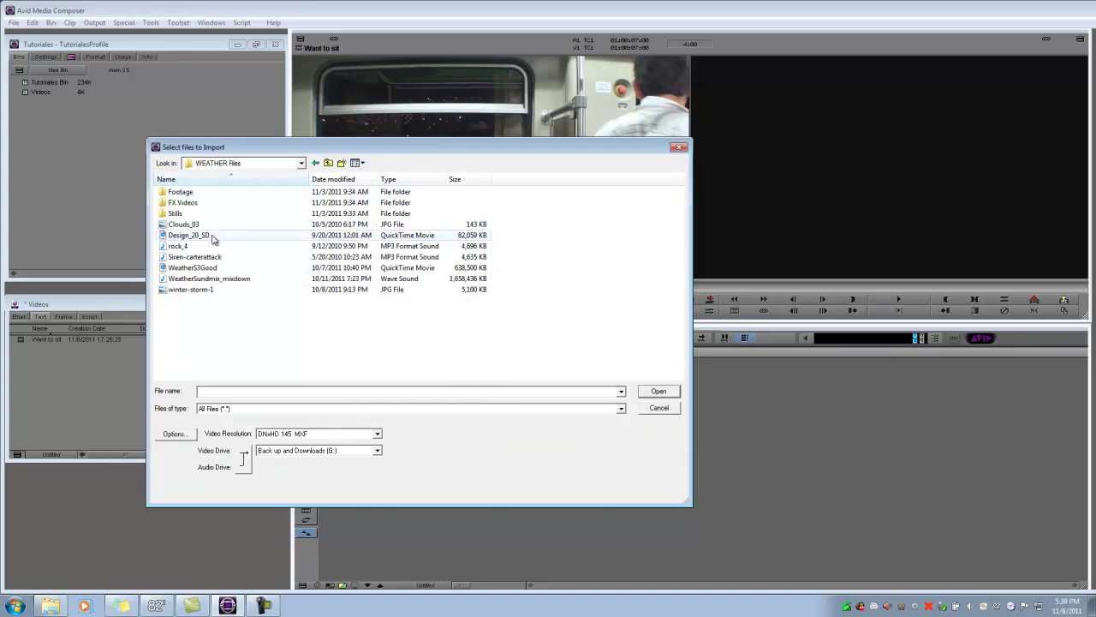
left_click(197, 290)
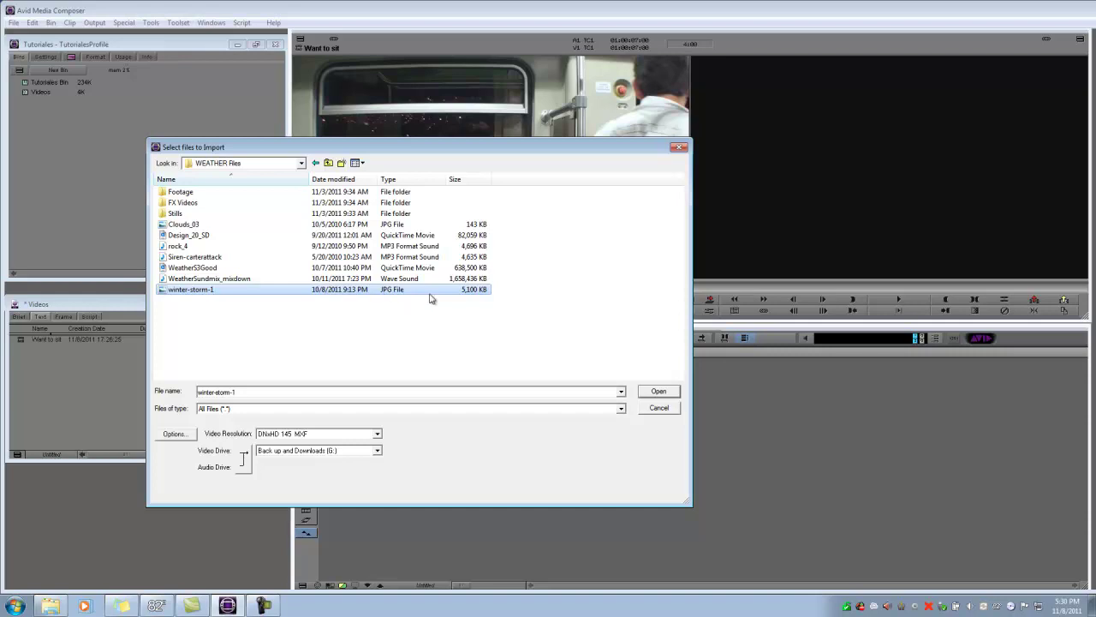
left_click(382, 436)
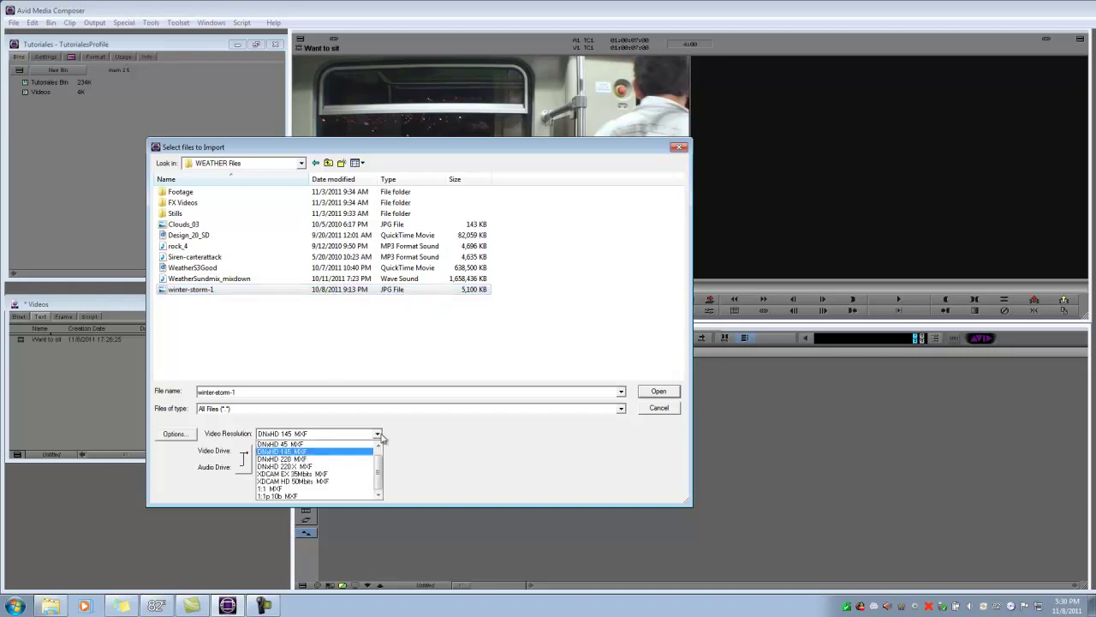
left_click(334, 492)
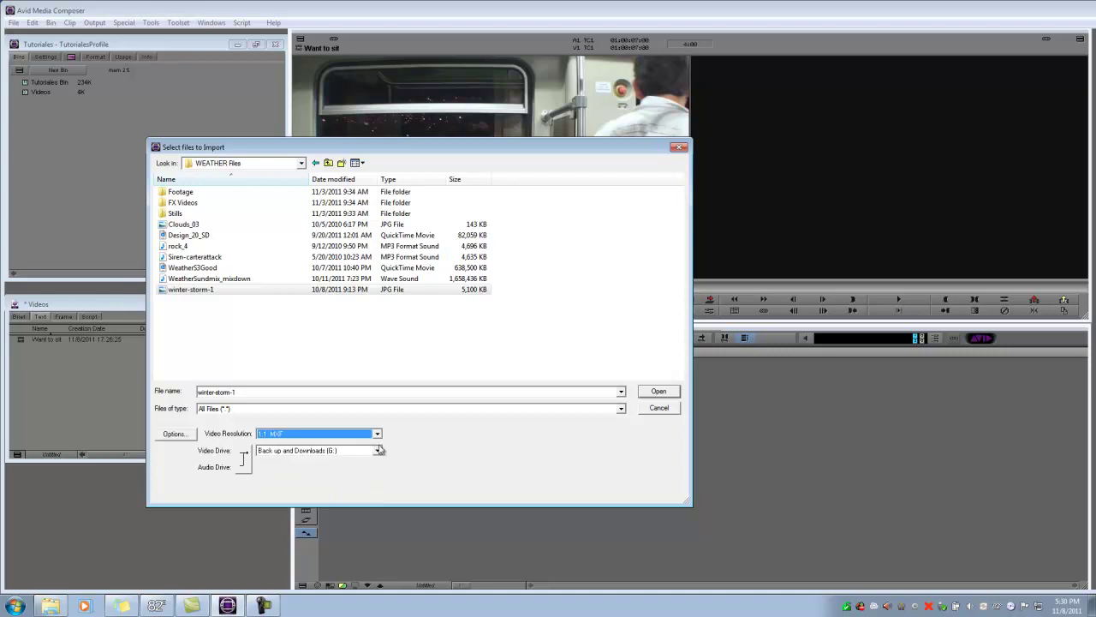
left_click(653, 392)
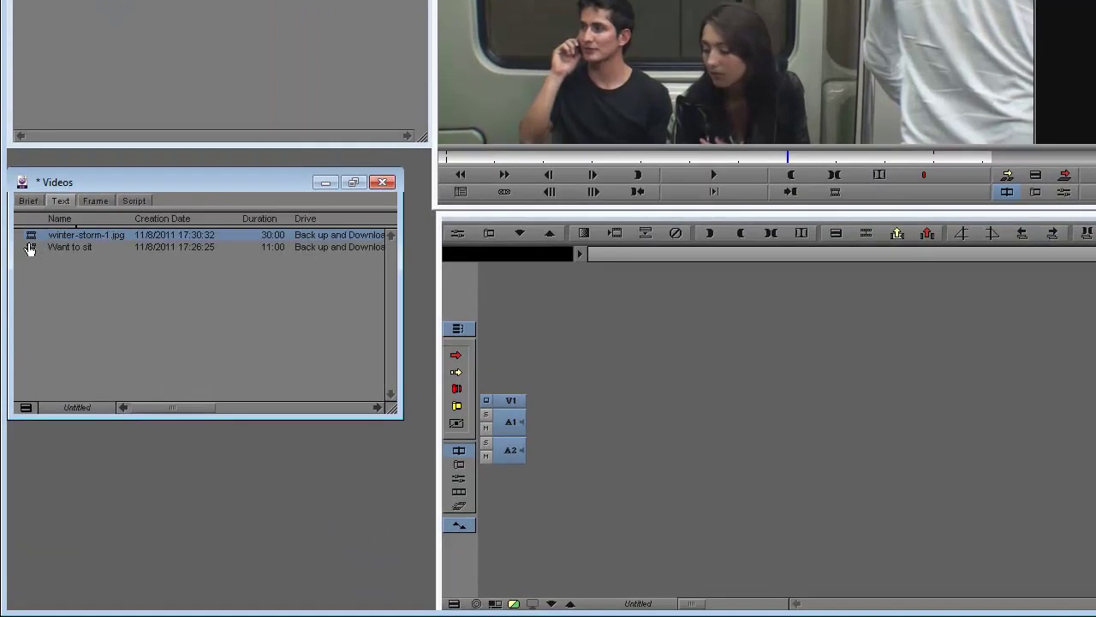
- View winter-storm-1.jpg and the Want to sit clip from the Videos bin in the source monitor
double_click(31, 237)
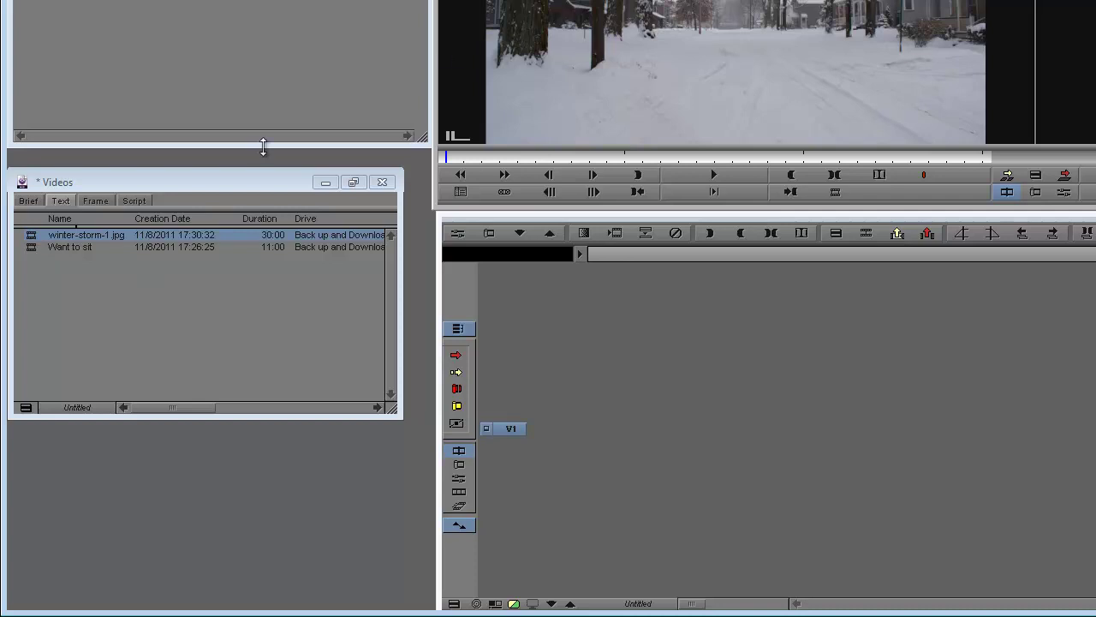
double_click(30, 248)
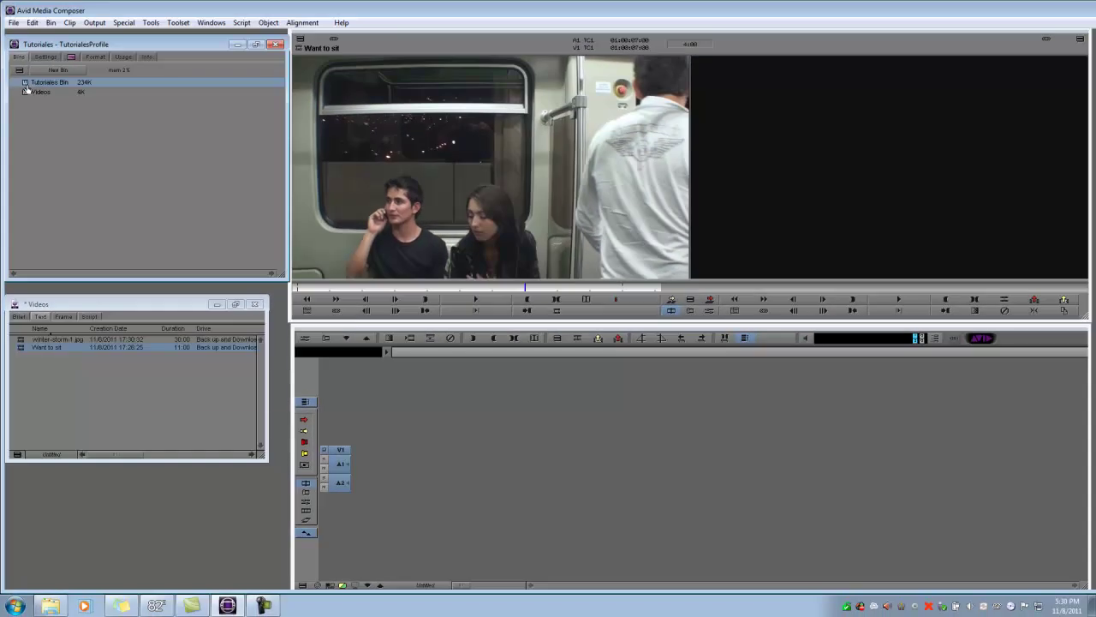
- Open and enlarge the Tutoriales Bin to examine its clips, select the Introduccion sequence, and close the bin
double_click(26, 83)
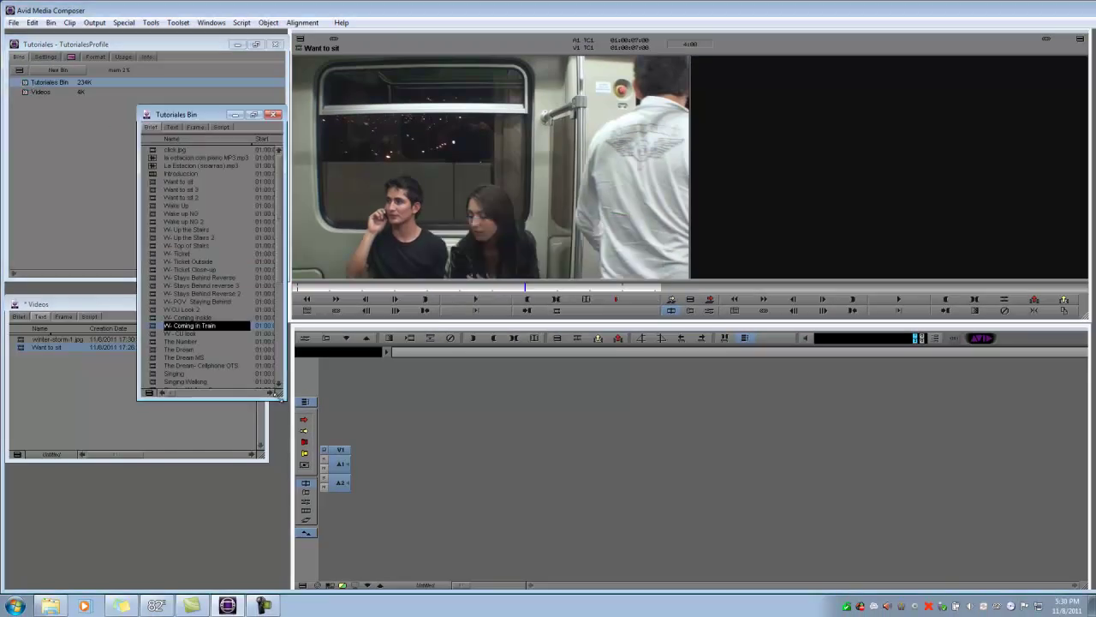
left_click_drag(283, 396, 388, 526)
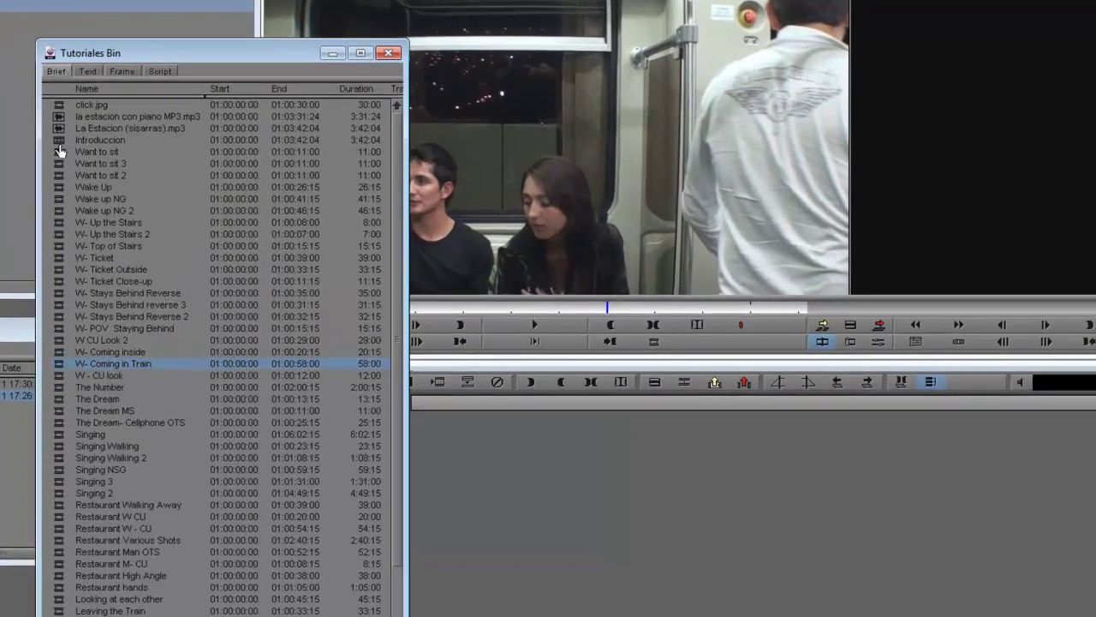
left_click(152, 177)
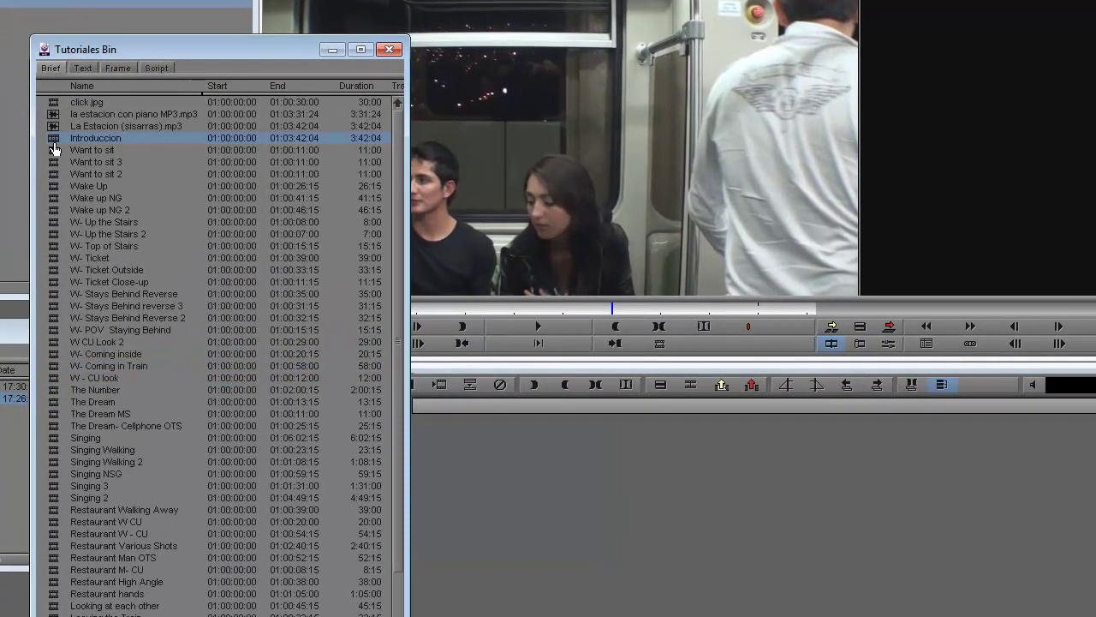
left_click(388, 55)
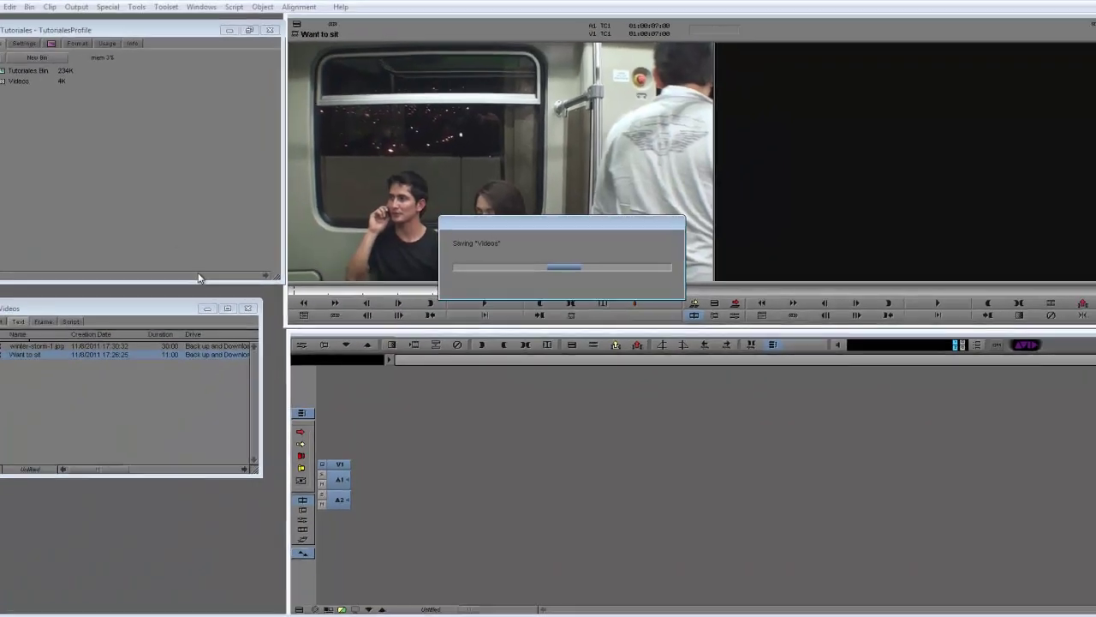
- Reopen the Videos bin from the Tutoriales project and load the Want to sit clip in the source monitor
left_click(207, 334)
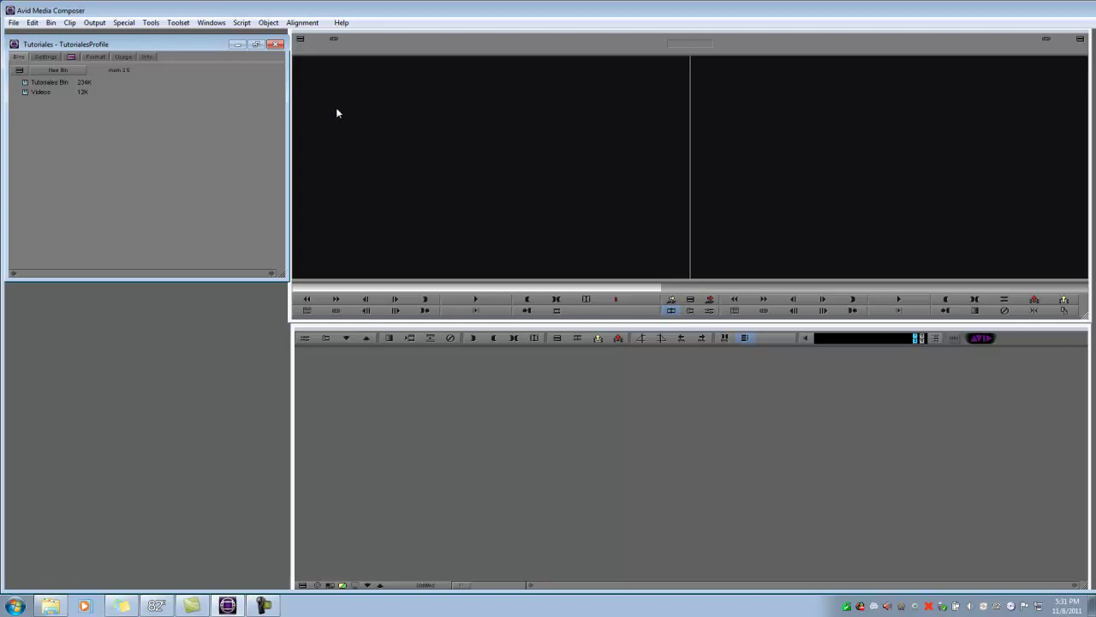
double_click(26, 93)
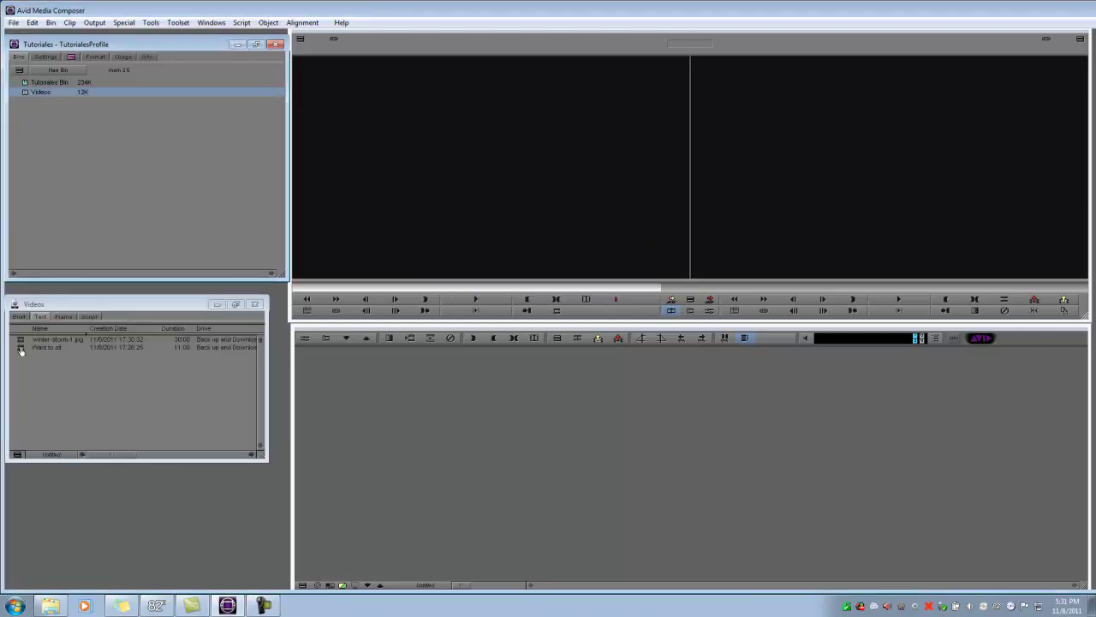
double_click(21, 348)
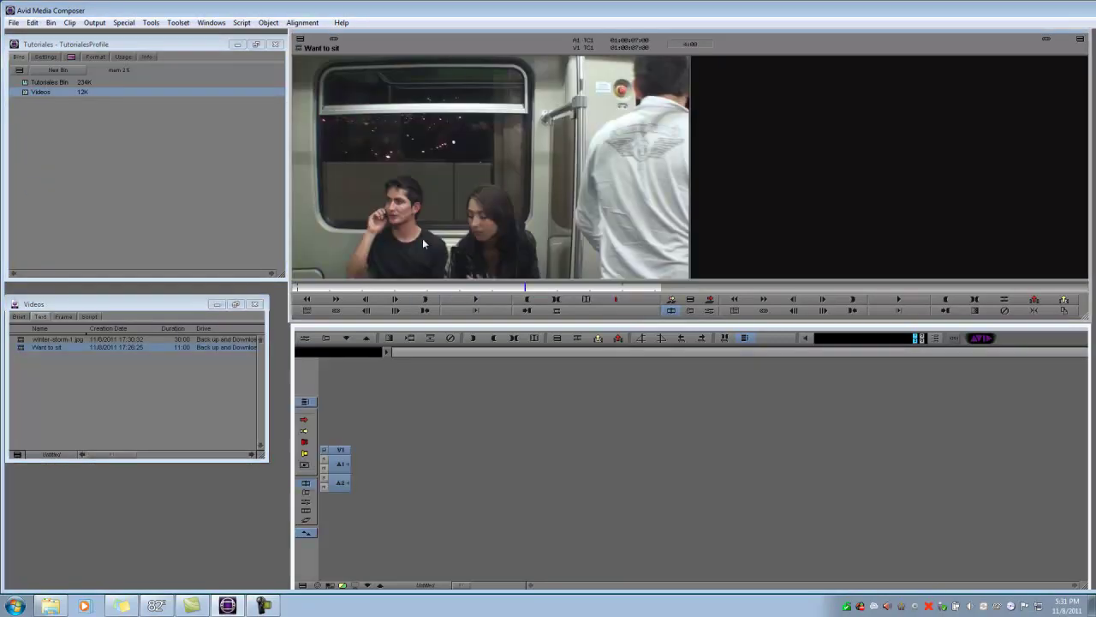
- Mark the Want to sit clip in at 01:00:05:15 and out at 01:00:08:26, and overwrite the marked section into a new sequence
left_click_drag(421, 293, 455, 283)
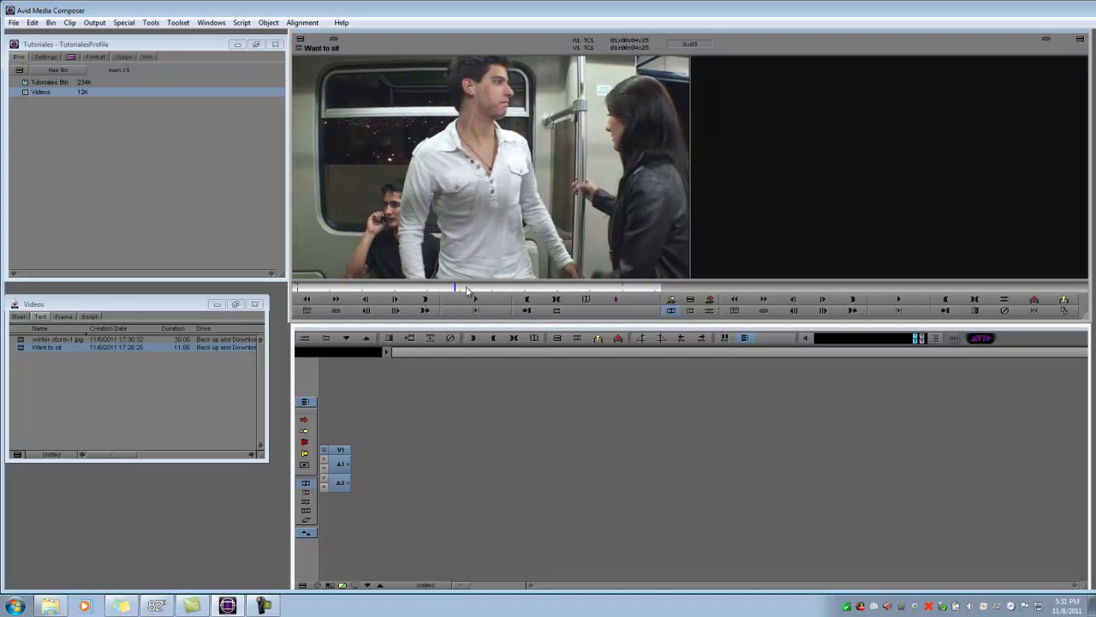
left_click(475, 292)
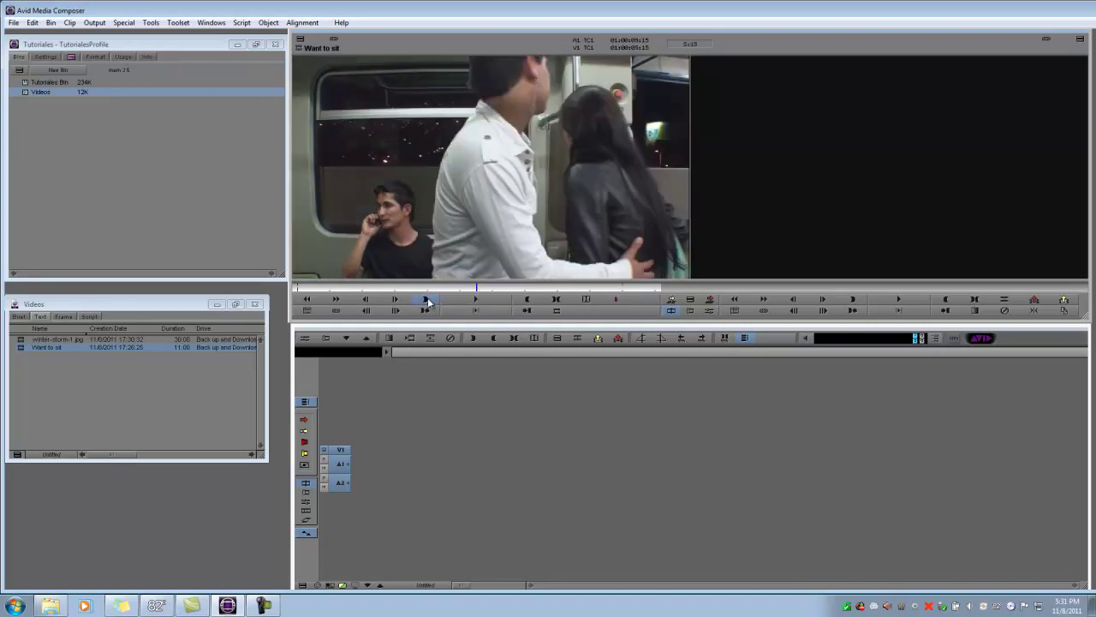
left_click(426, 299)
left_click(586, 287)
left_click(556, 299)
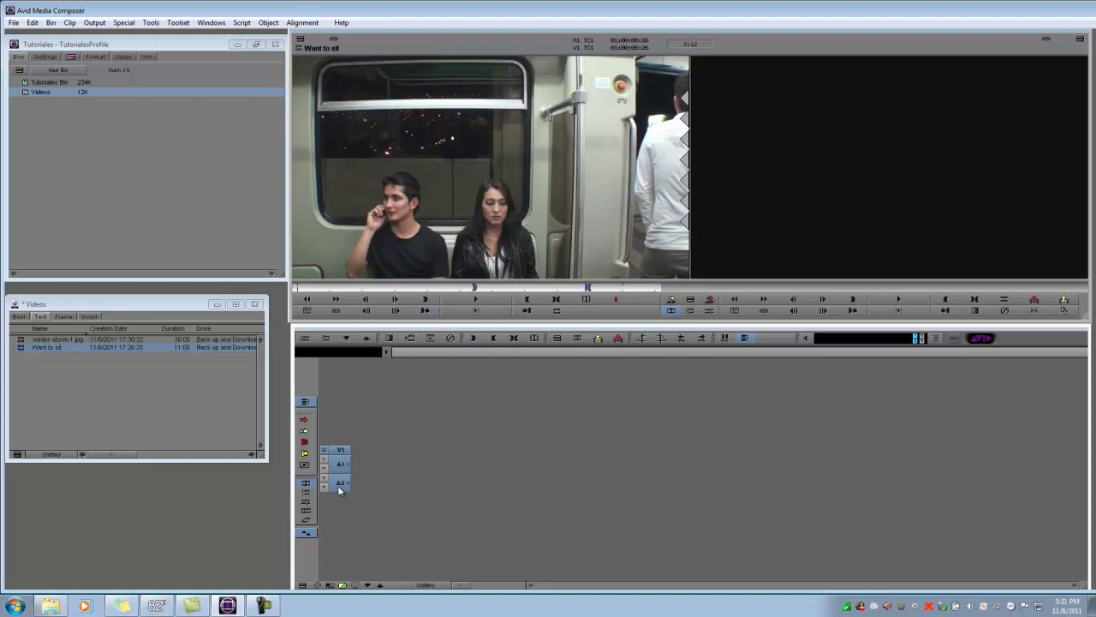
left_click(708, 299)
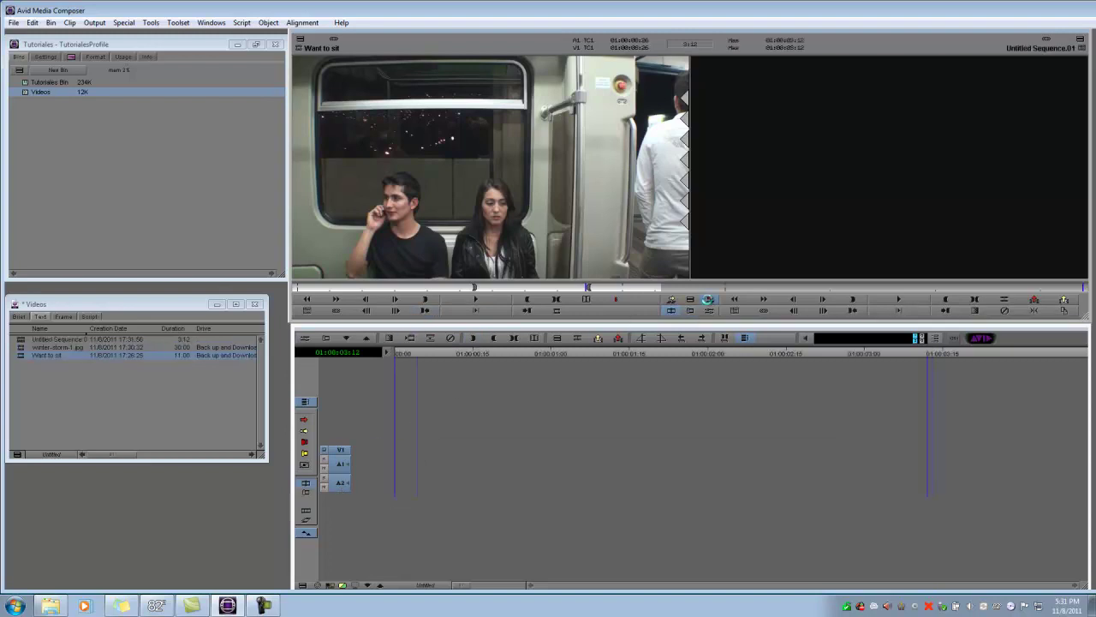
- Scrub through the new sequence in the timeline to review the edited Want to sit section
left_click_drag(396, 353, 446, 351)
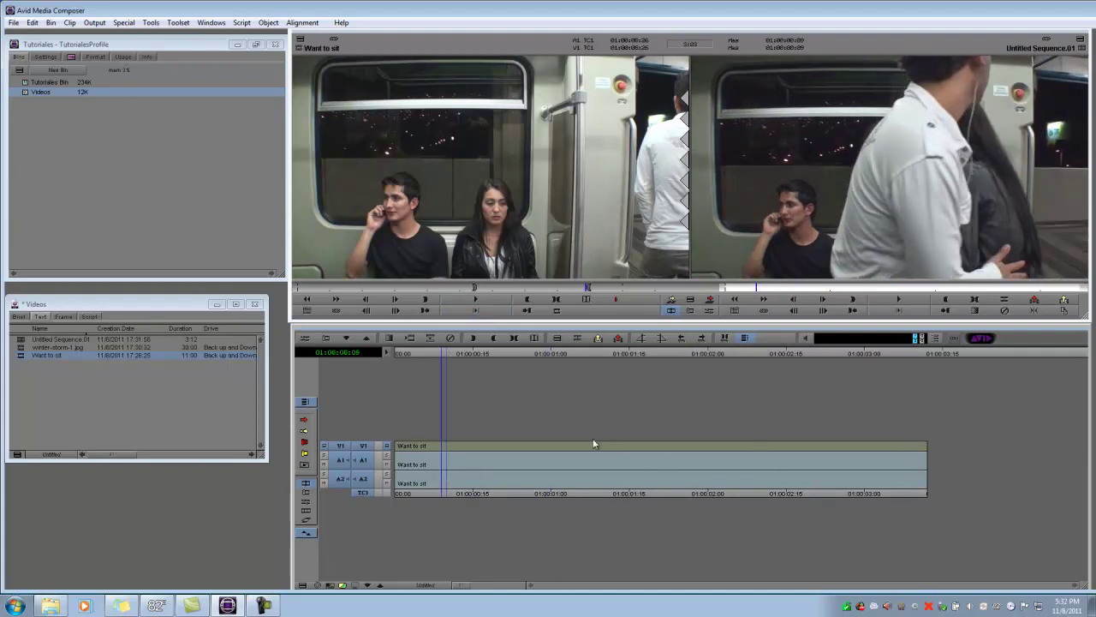
left_click(362, 447)
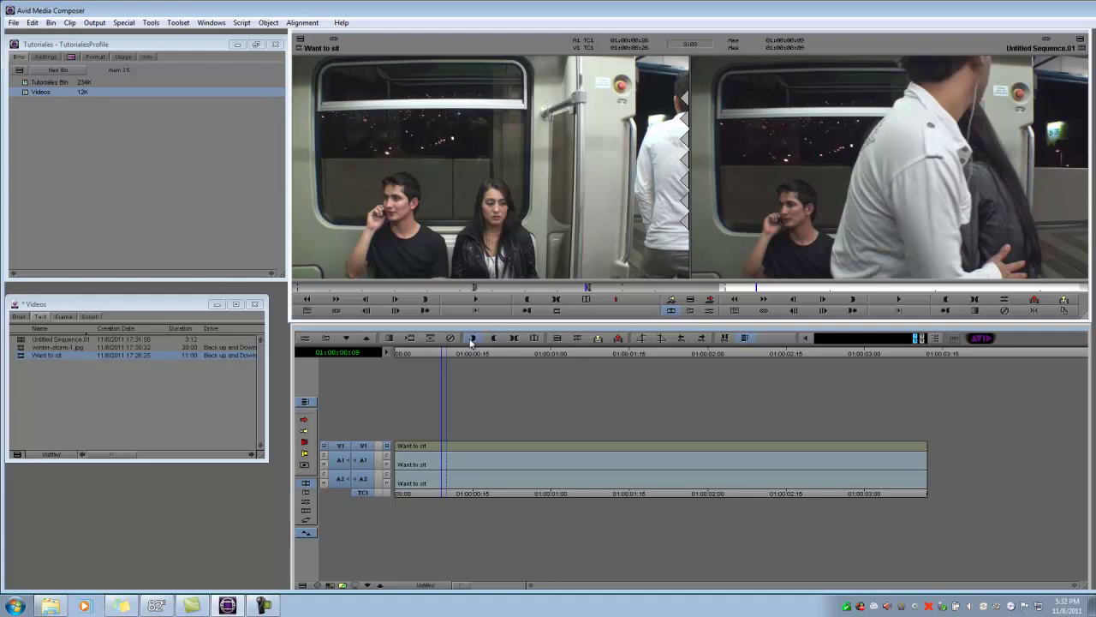
left_click_drag(447, 351, 794, 354)
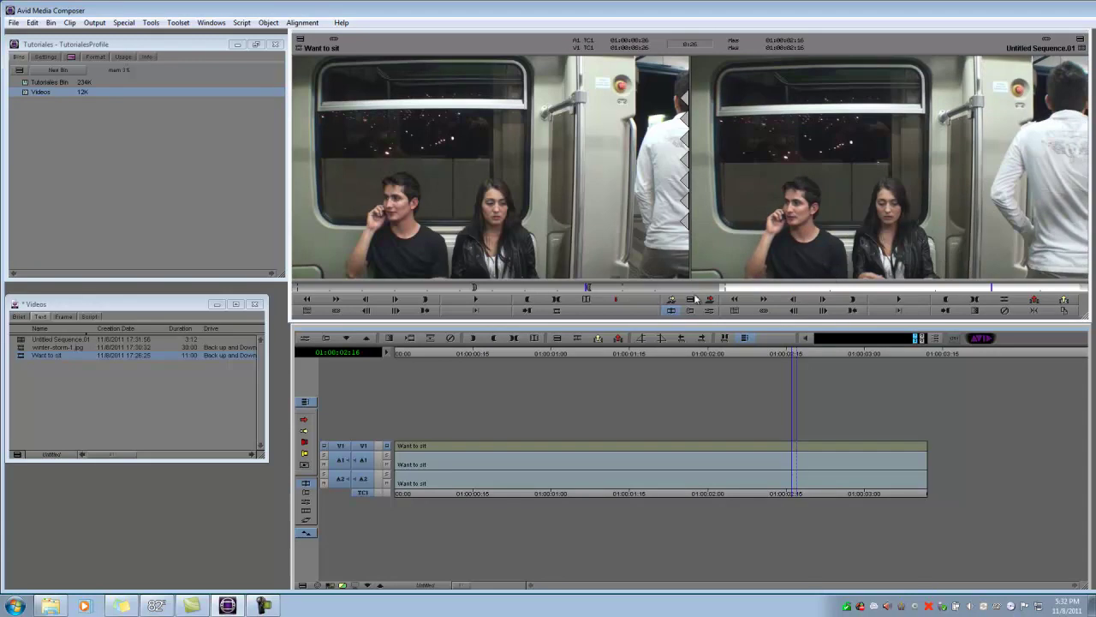
left_click_drag(504, 352, 469, 351)
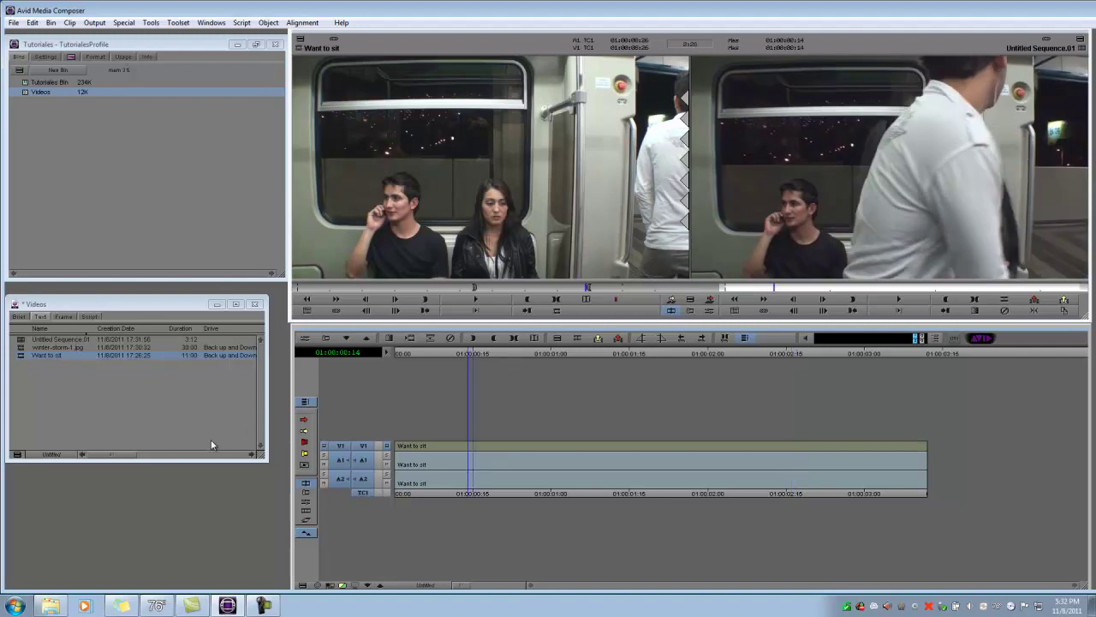
- Lengthen the Videos bin window, move it directly beneath the project window, and close the bin
left_click_drag(265, 460, 261, 531)
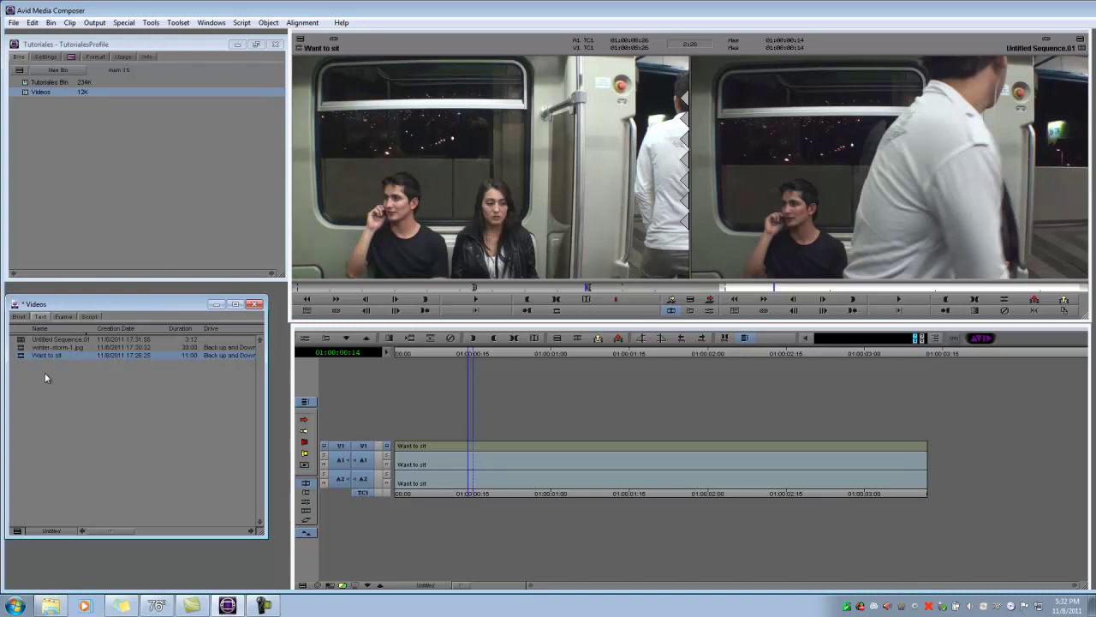
left_click_drag(47, 305, 47, 293)
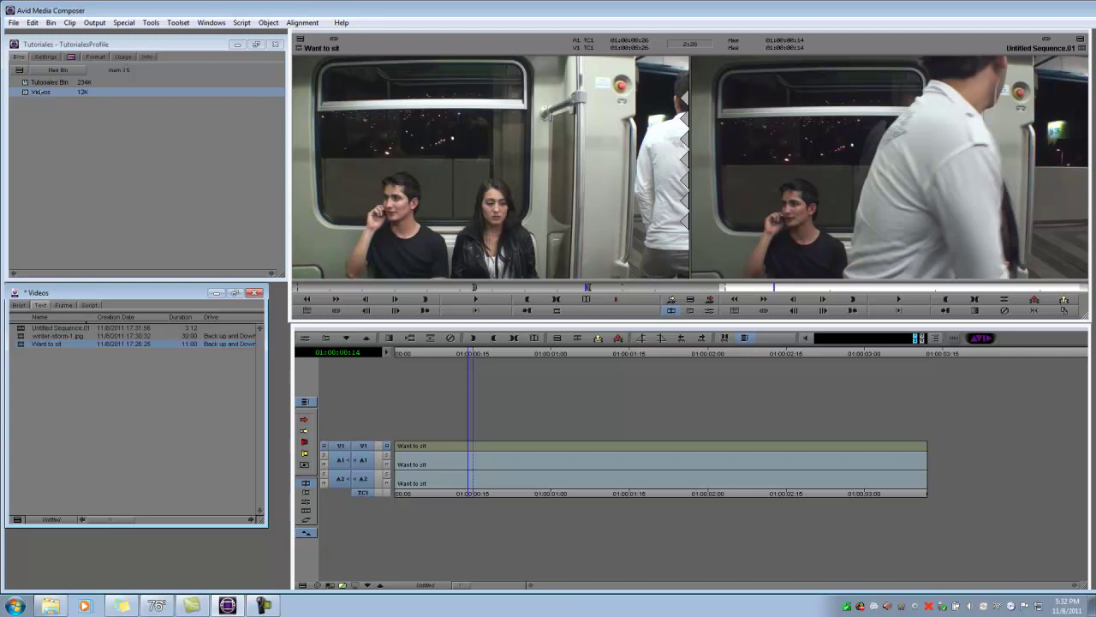
left_click(255, 293)
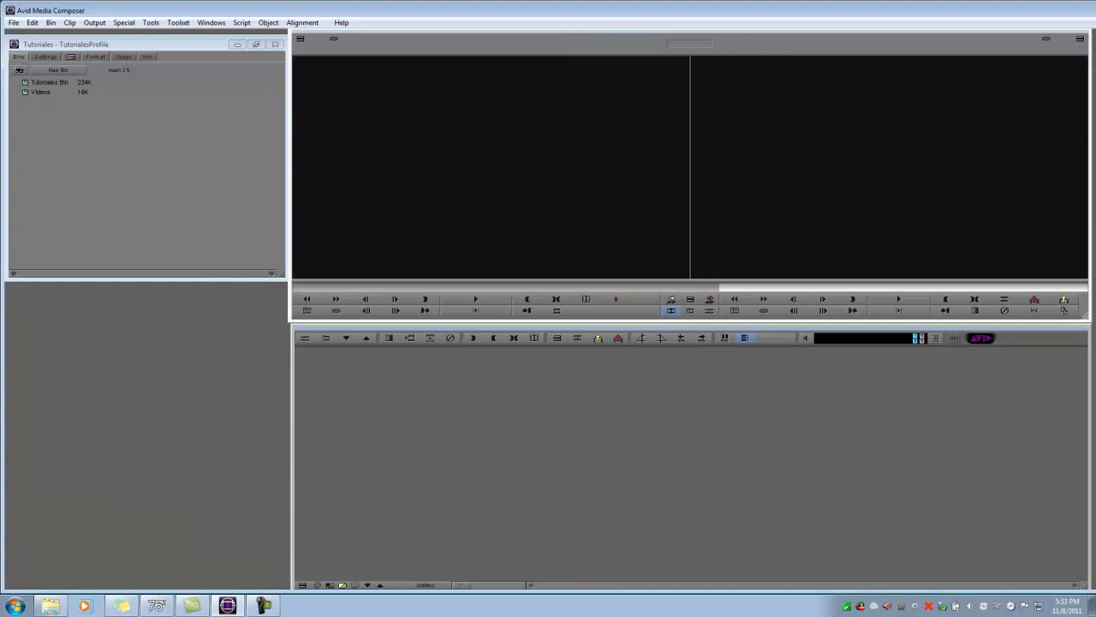
- Start opening an existing bin and browse through the Documents library to the Avid Projects folder
left_click(14, 23)
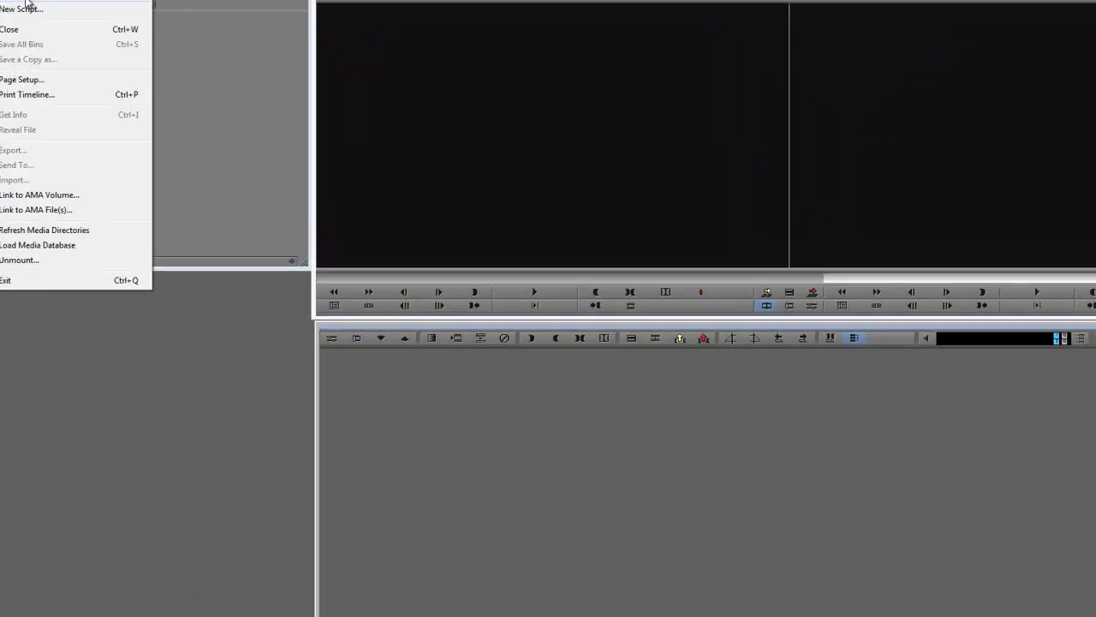
left_click(17, 2)
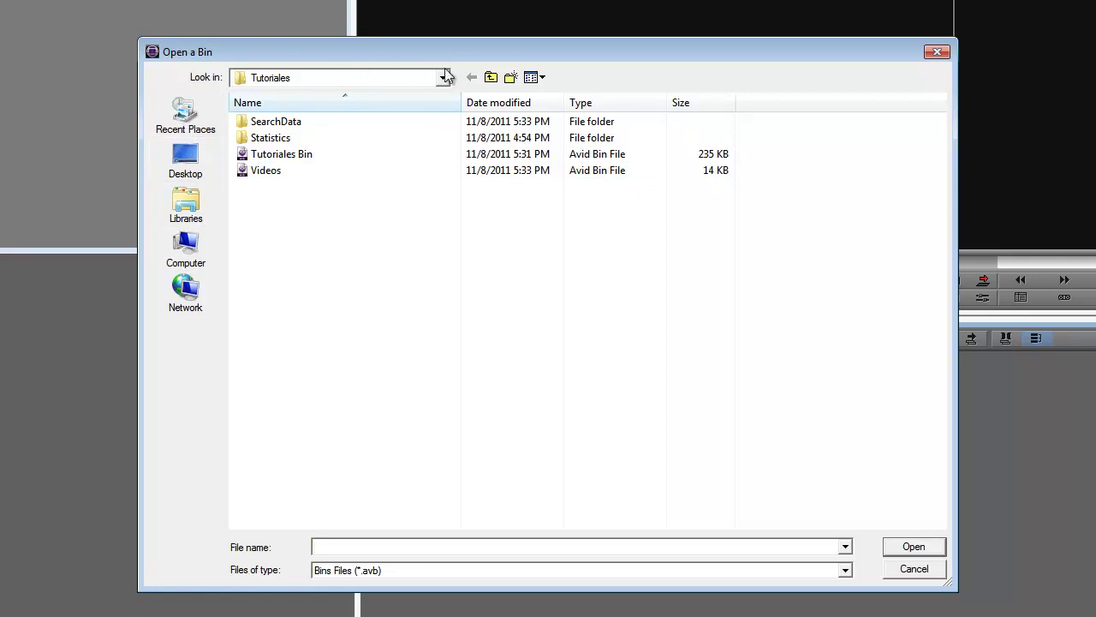
left_click(487, 84)
left_click(486, 84)
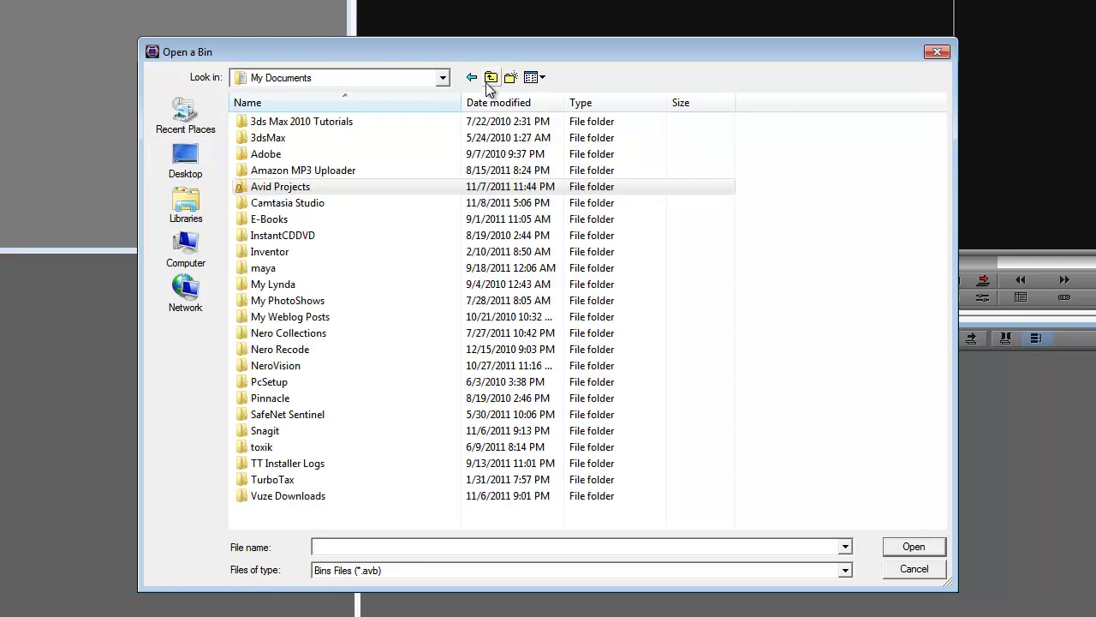
left_click(489, 84)
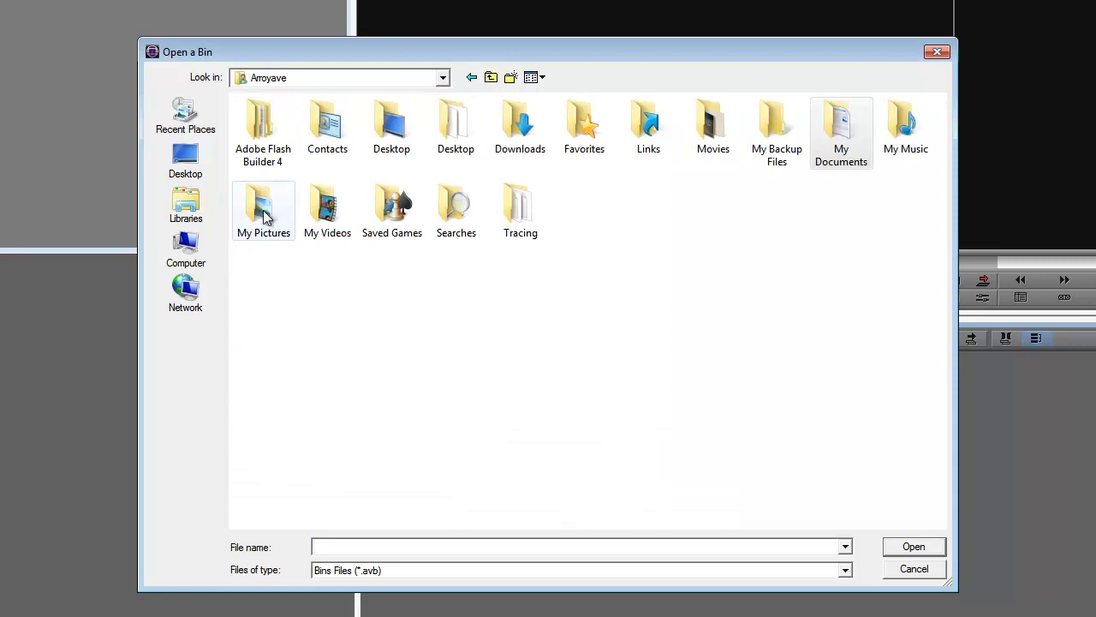
left_click(209, 206)
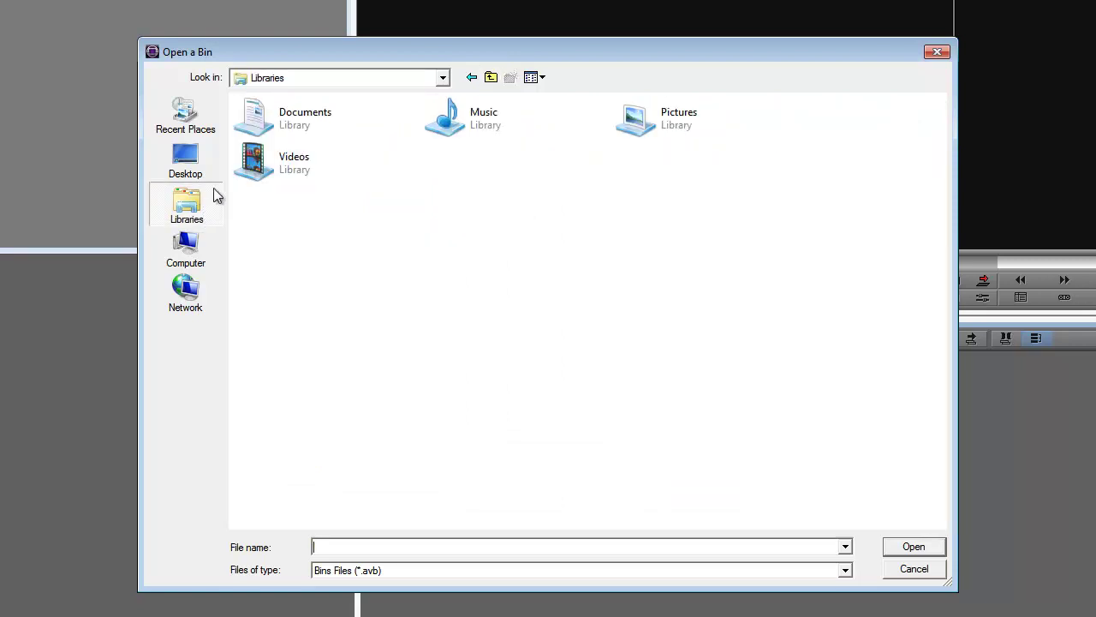
double_click(286, 126)
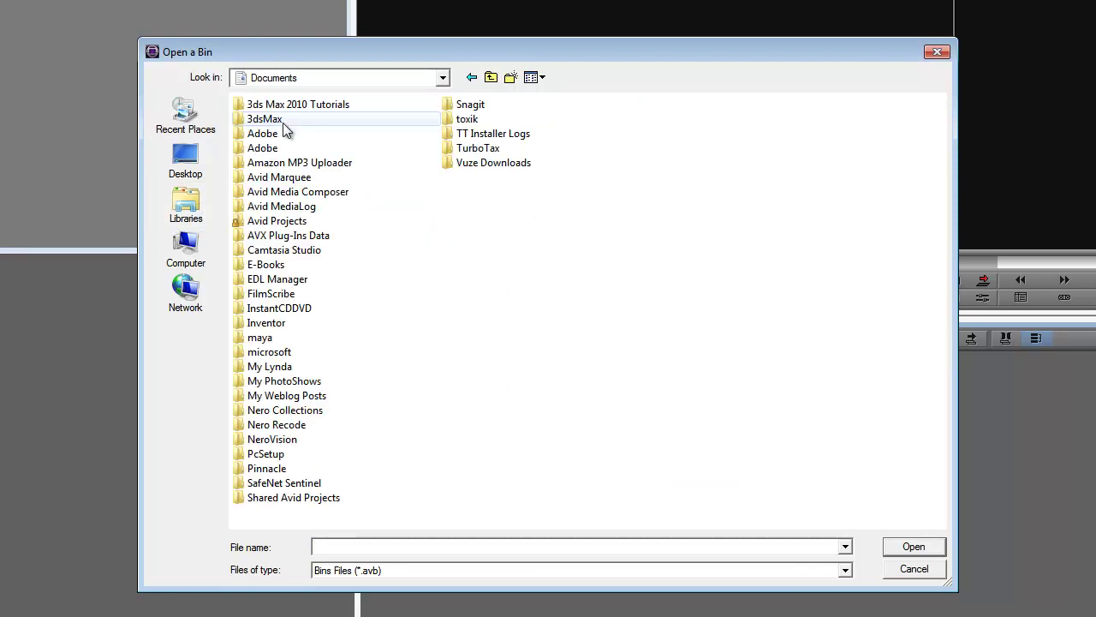
double_click(286, 220)
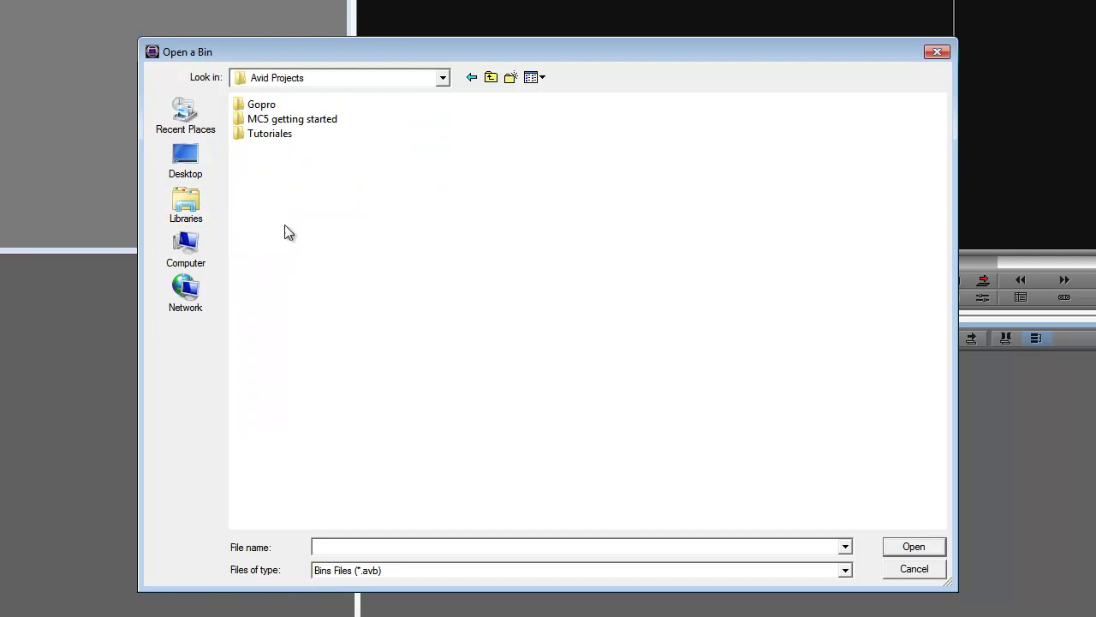
- Browse to MC5 getting started > chapter 02 > 02_01 and select the media_formats bin file
double_click(287, 120)
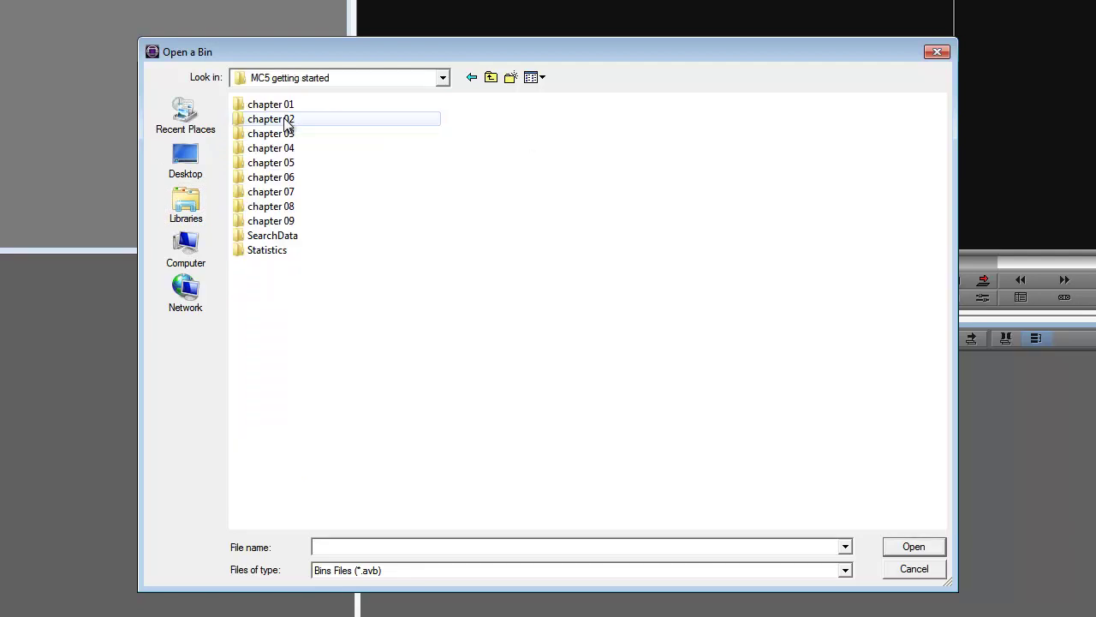
double_click(286, 121)
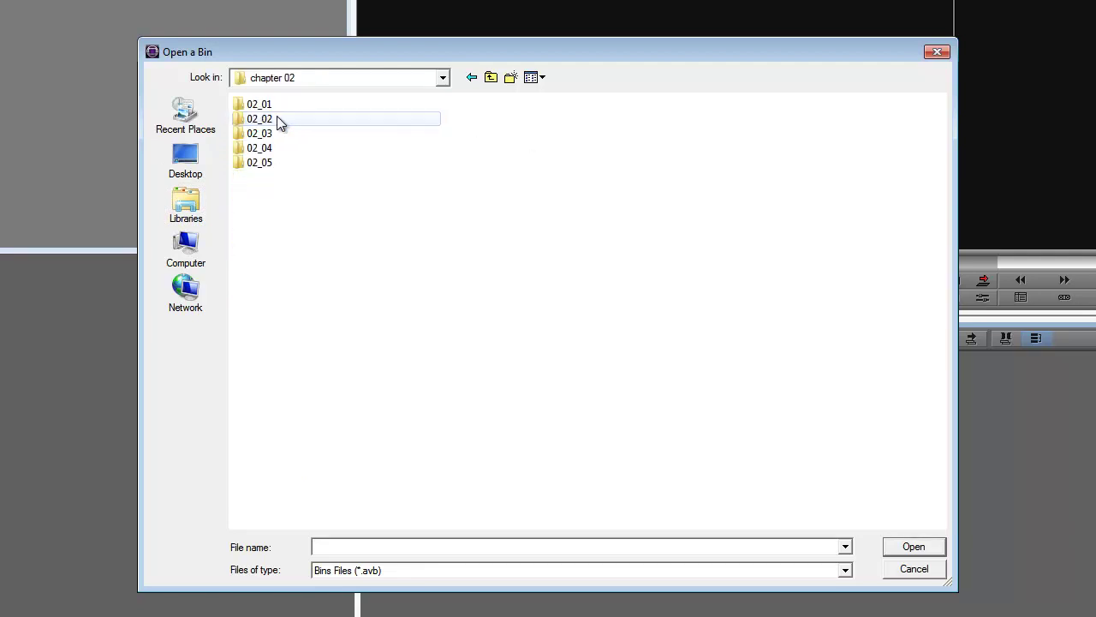
left_click(265, 107)
double_click(266, 107)
left_click(274, 108)
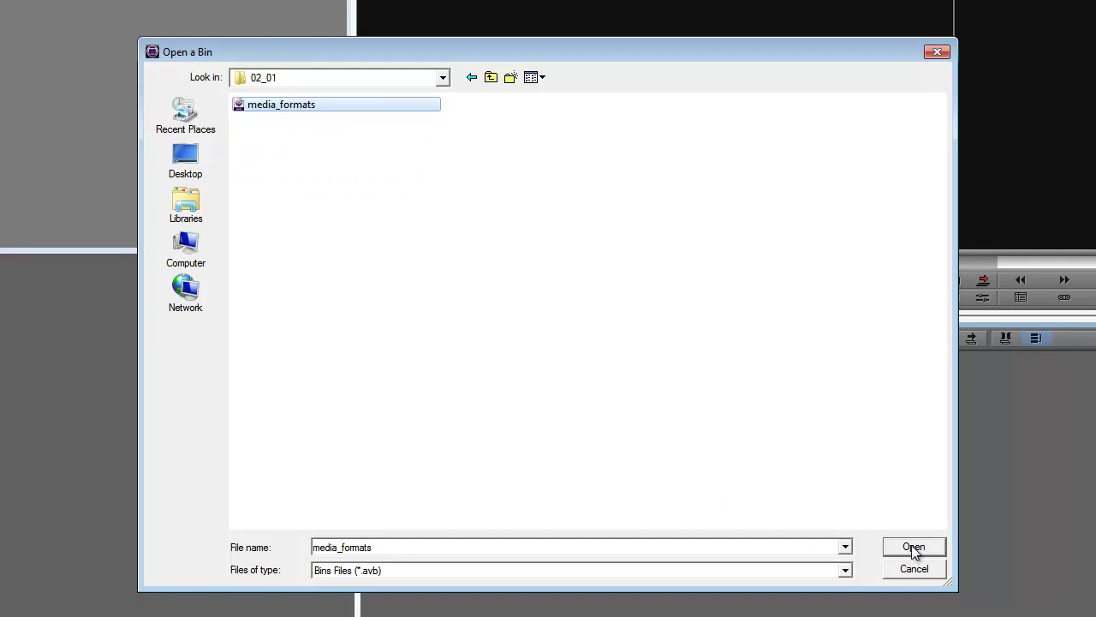
- Go back up to Avid Projects, look at the bin files in the Tutoriales folder, and return to Documents
left_click(491, 78)
left_click(491, 78)
left_click(490, 78)
double_click(245, 215)
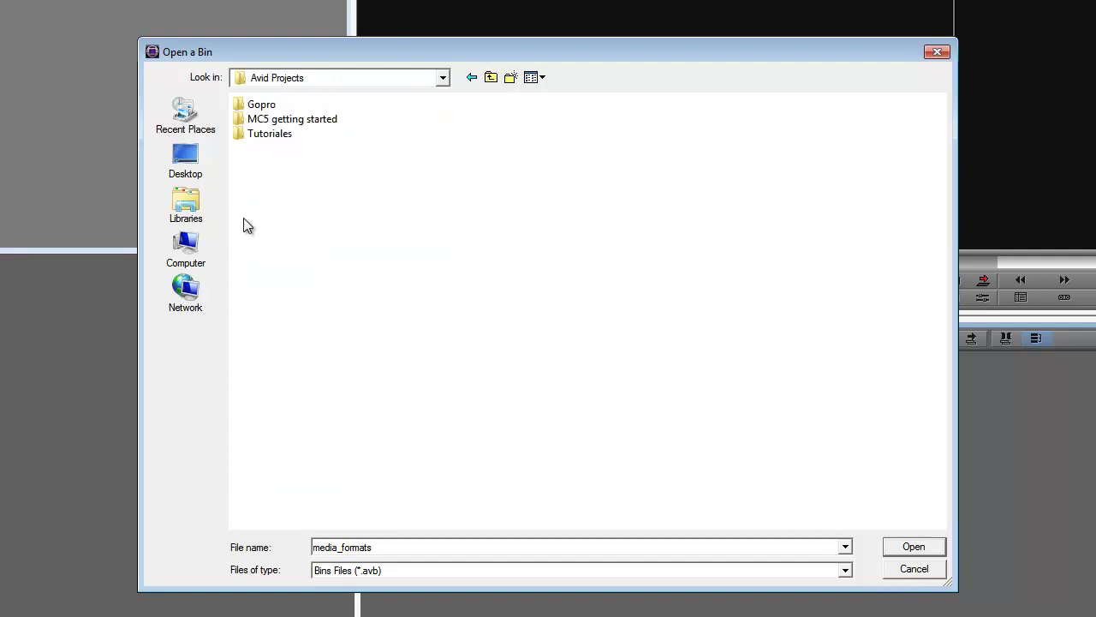
double_click(261, 134)
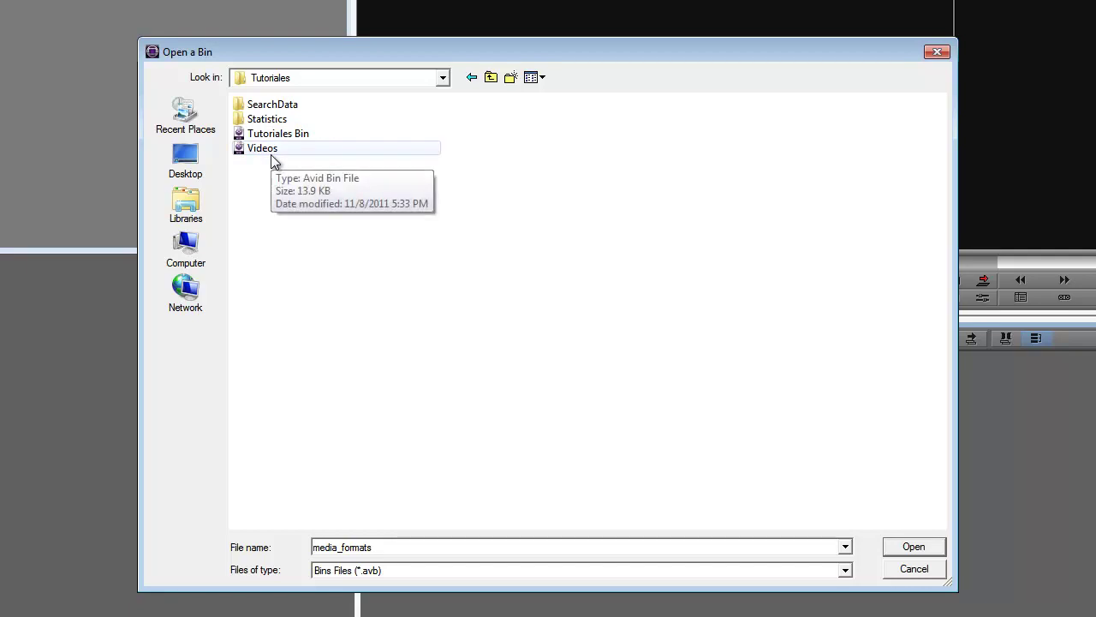
left_click(491, 79)
left_click(493, 79)
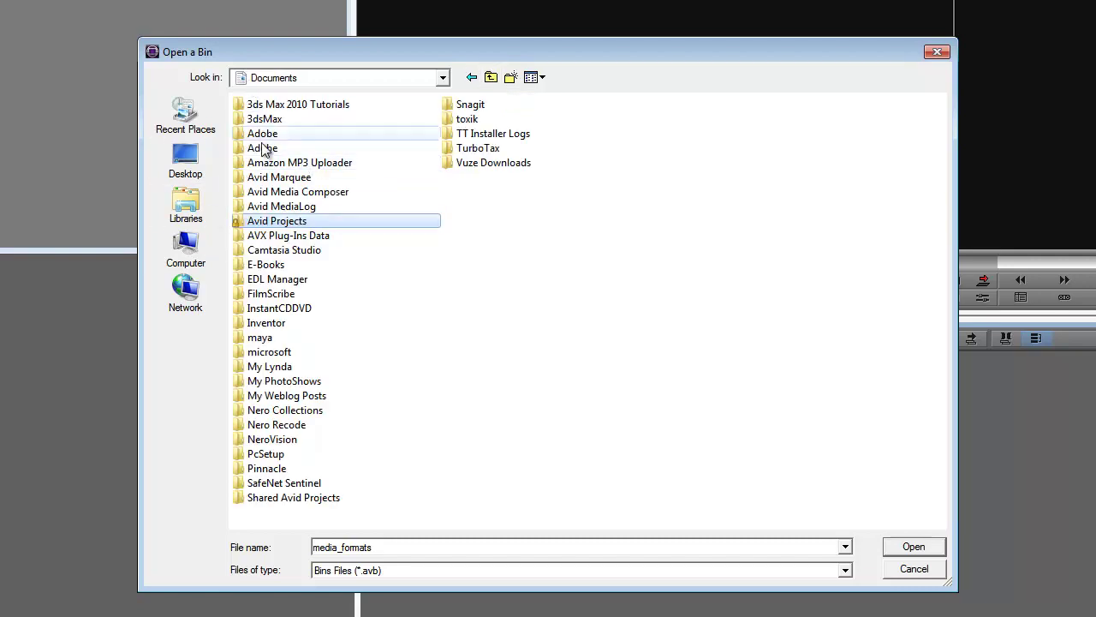
- Open the media_formats bin from Avid Projects > MC5 getting started > chapter 02 > 02_01, then reposition it over the project window and make it narrower and taller
double_click(268, 222)
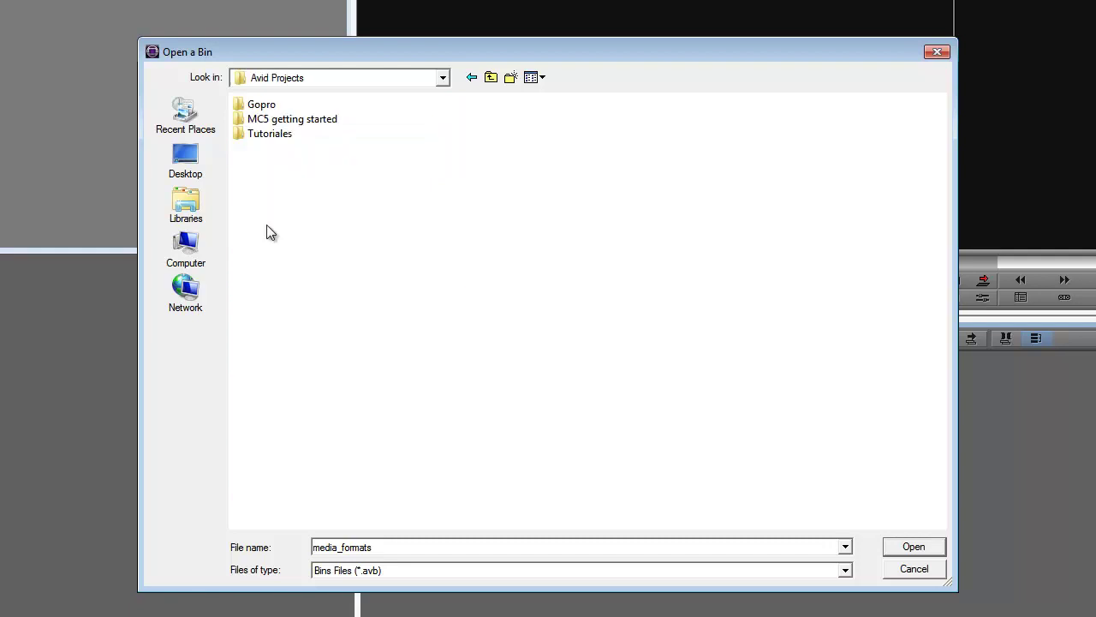
double_click(263, 124)
double_click(276, 121)
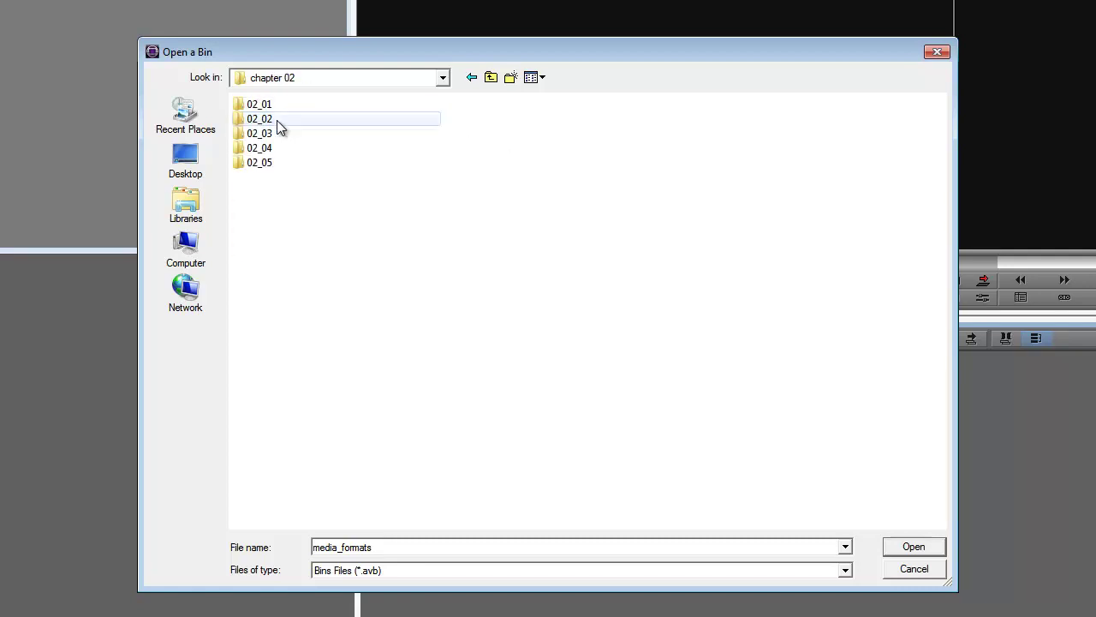
double_click(274, 103)
left_click(275, 104)
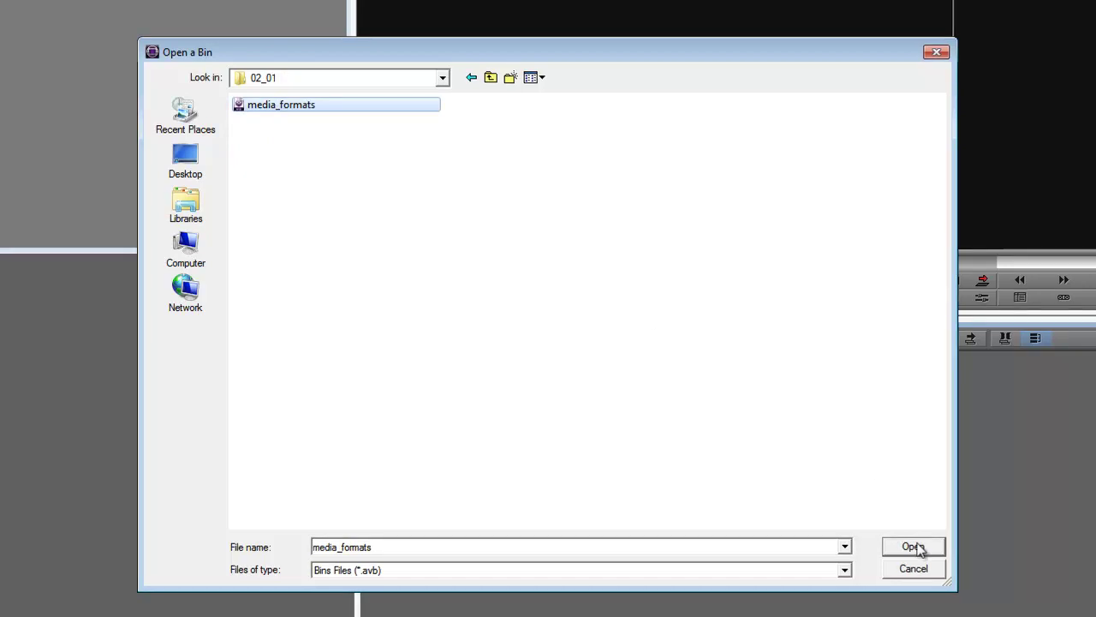
left_click(913, 546)
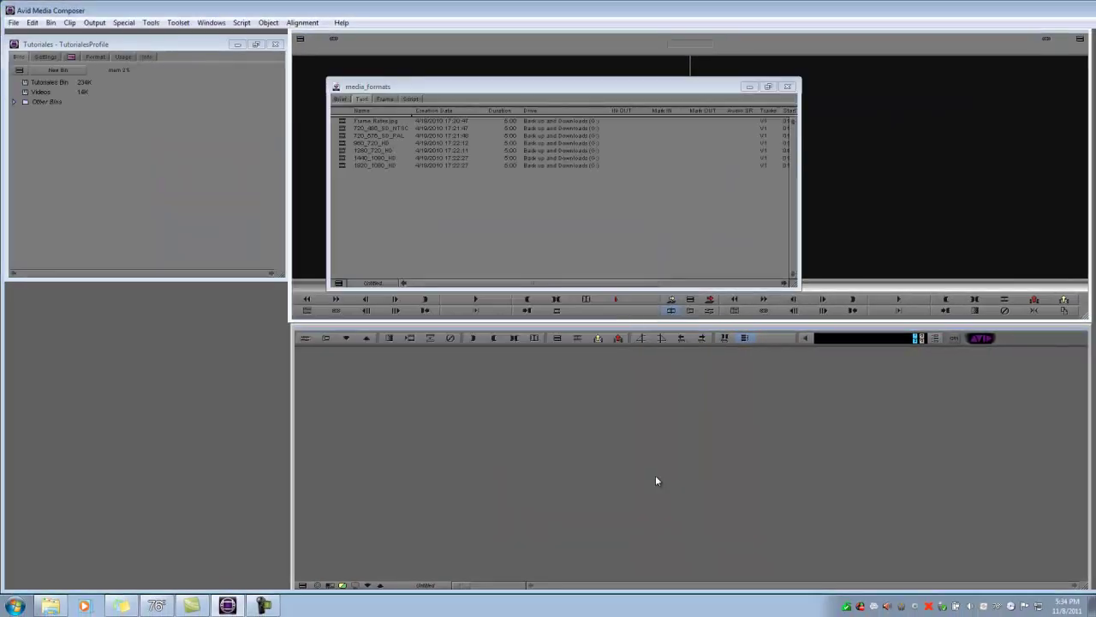
left_click_drag(437, 90, 117, 152)
left_click_drag(647, 277, 365, 471)
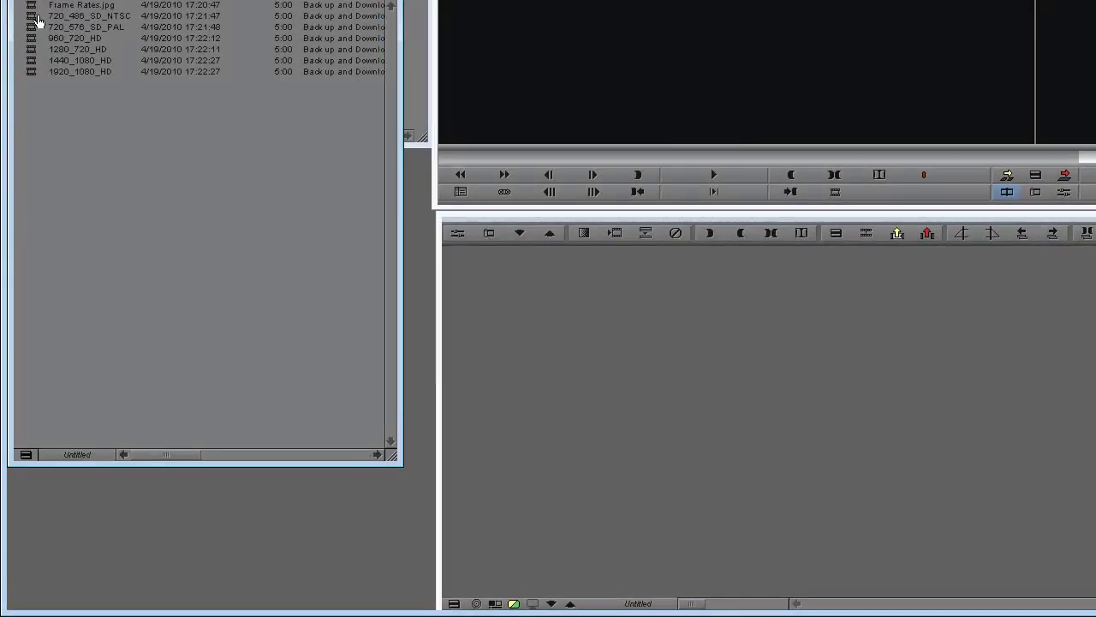
- View the 1920_1080_HD, 1440_1080_HD, 1280_720_HD and 960_720_HD clips one after another in the source monitor to compare the HD frame sizes
left_click(32, 75)
double_click(32, 75)
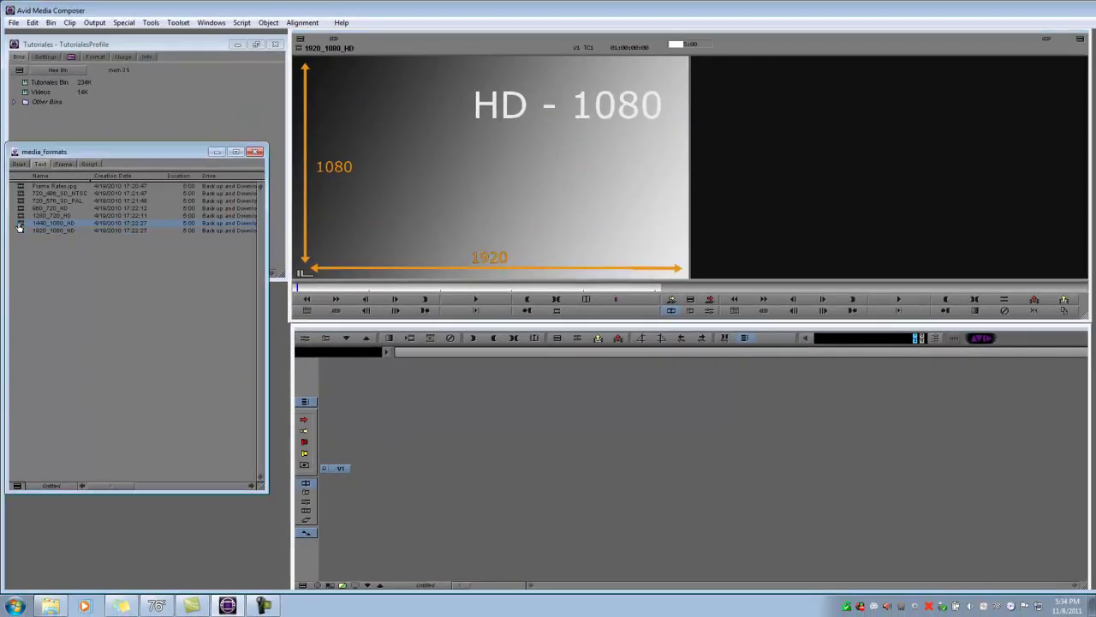
double_click(19, 227)
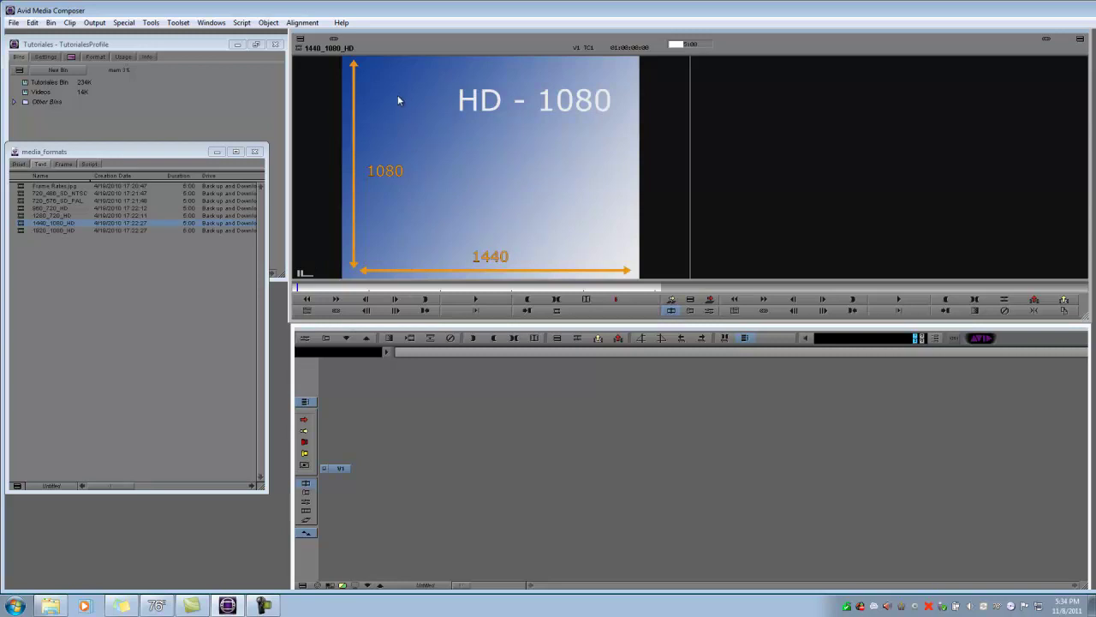
double_click(22, 216)
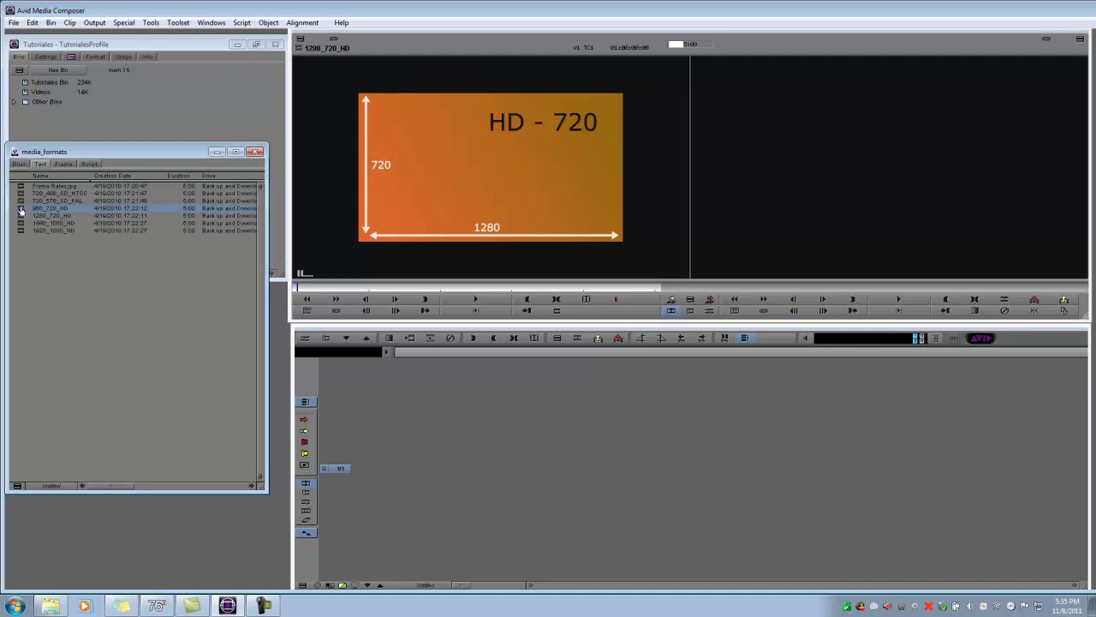
double_click(21, 208)
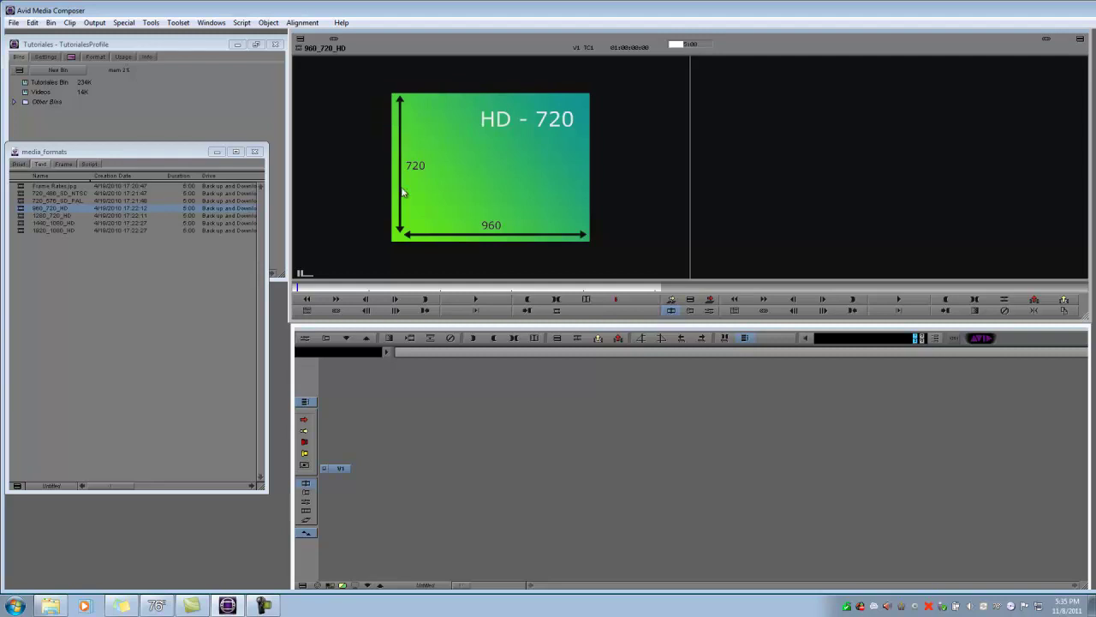
- Load 1280_720_HD in the source monitor again, and compare it with 1920_1080_HD and 1440_1080_HD, returning to 1920_1080_HD at the end
left_click(57, 216)
left_click_drag(31, 221, 503, 212)
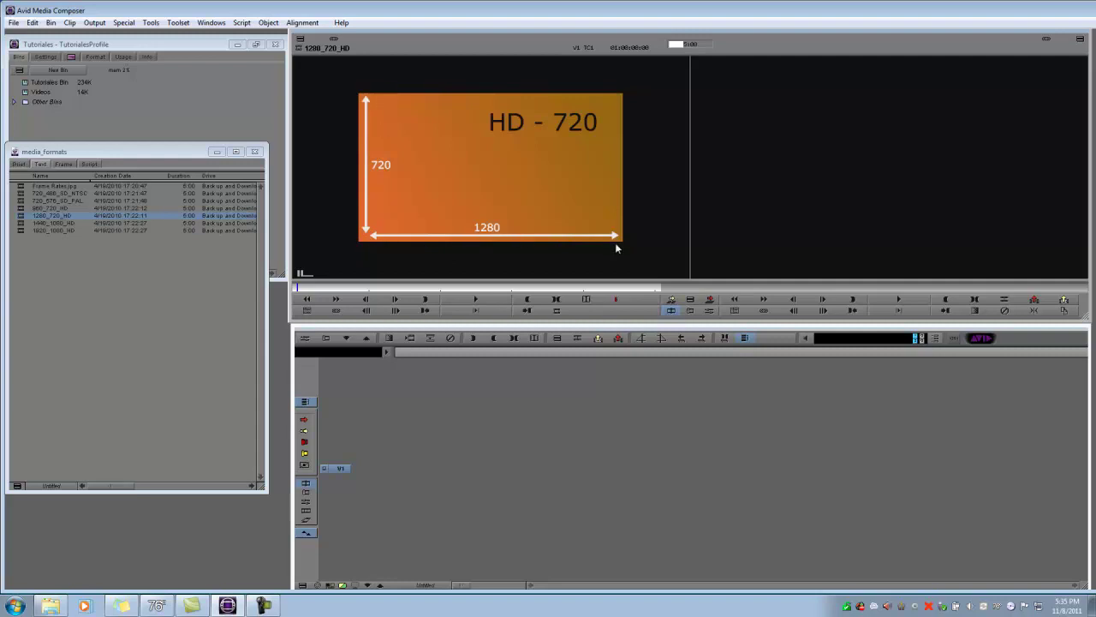
left_click(22, 232)
double_click(22, 232)
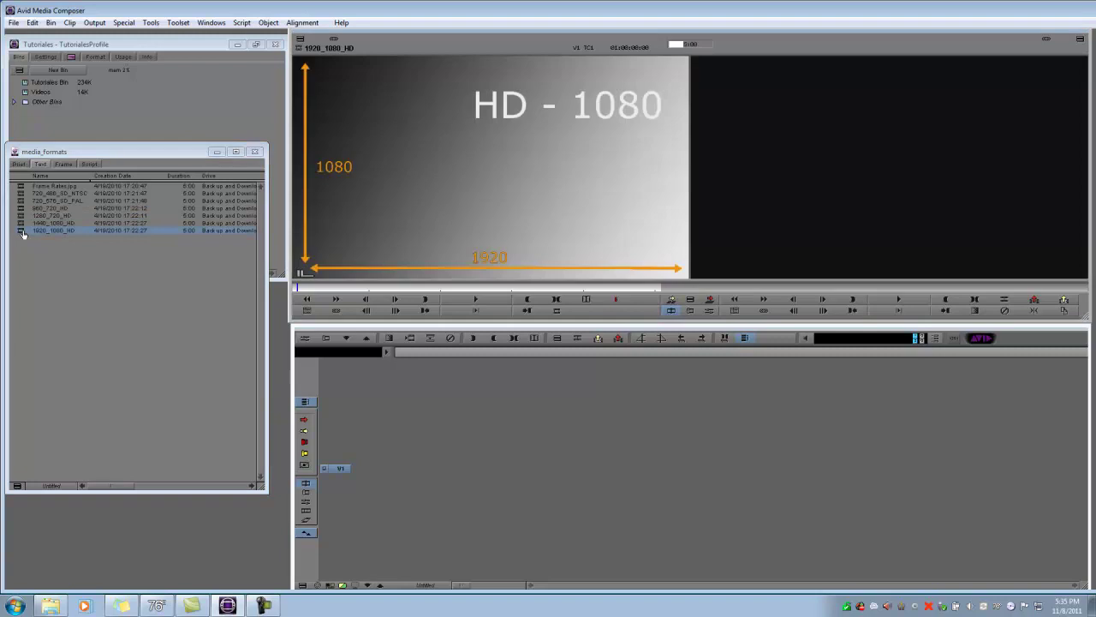
left_click(22, 224)
double_click(23, 223)
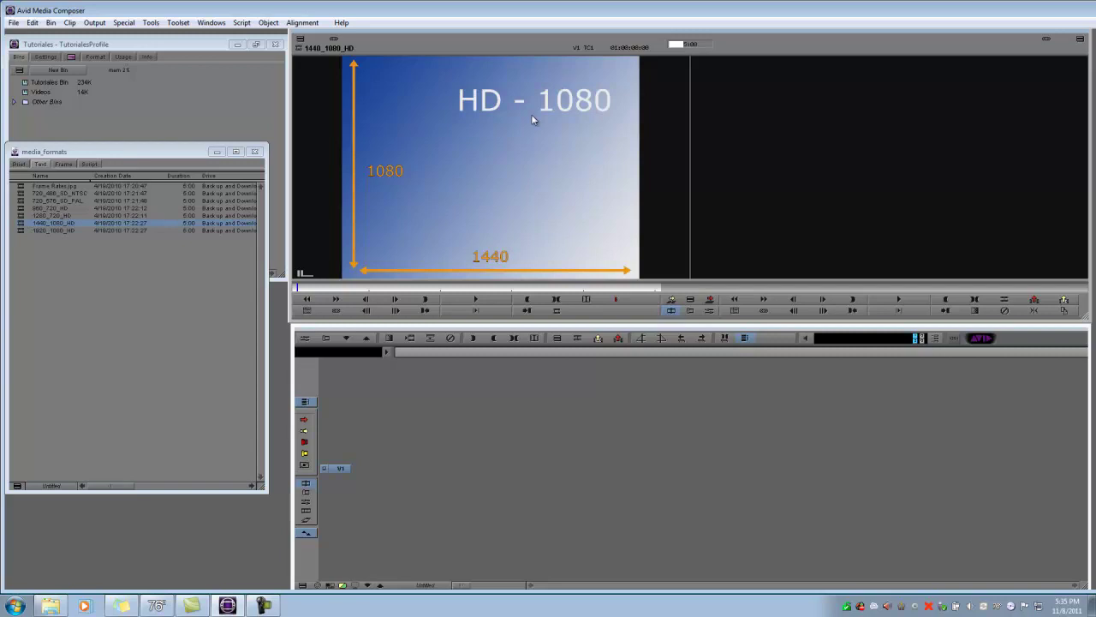
left_click(22, 231)
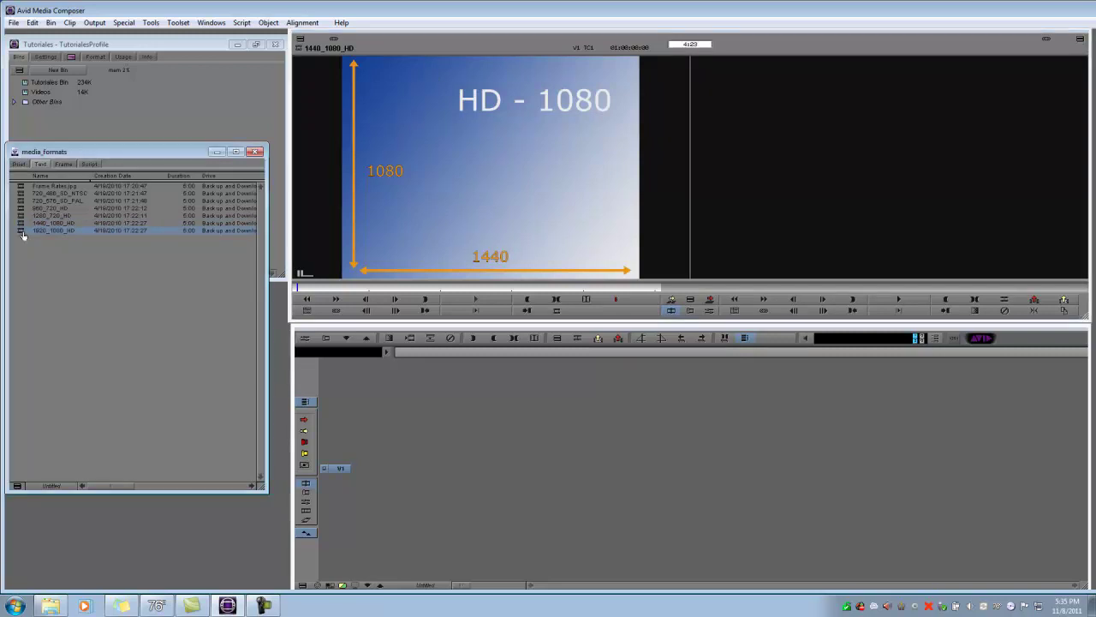
double_click(22, 231)
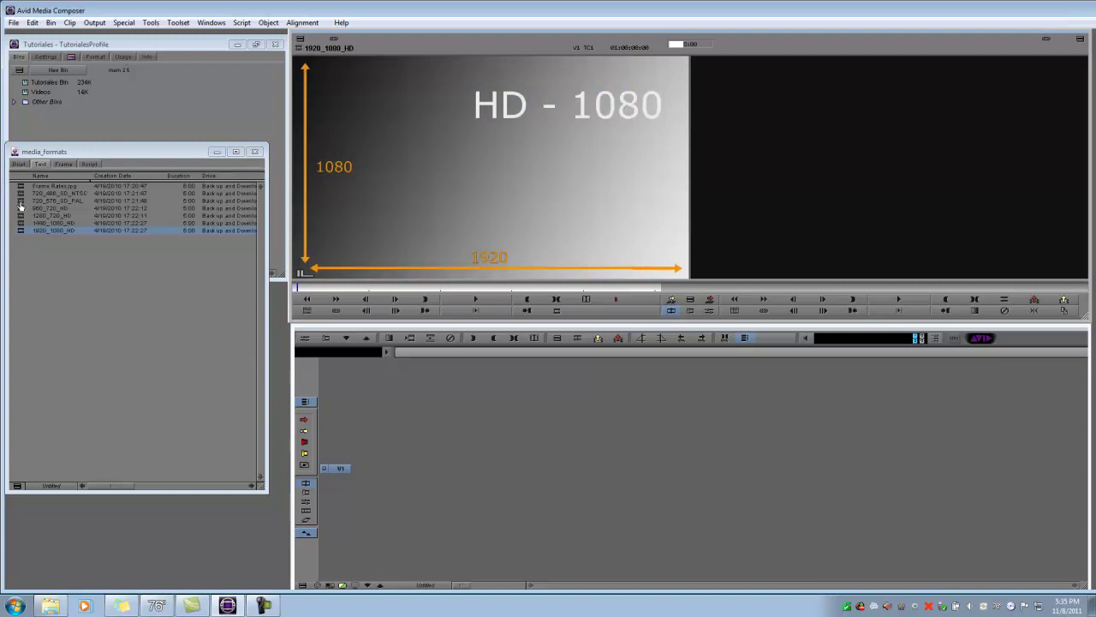
- View the 720_486_SD_NTSC and Frame Rates.jpg clips in the source monitor, and check the contents of the project's Other Bins folder before collapsing it
double_click(21, 194)
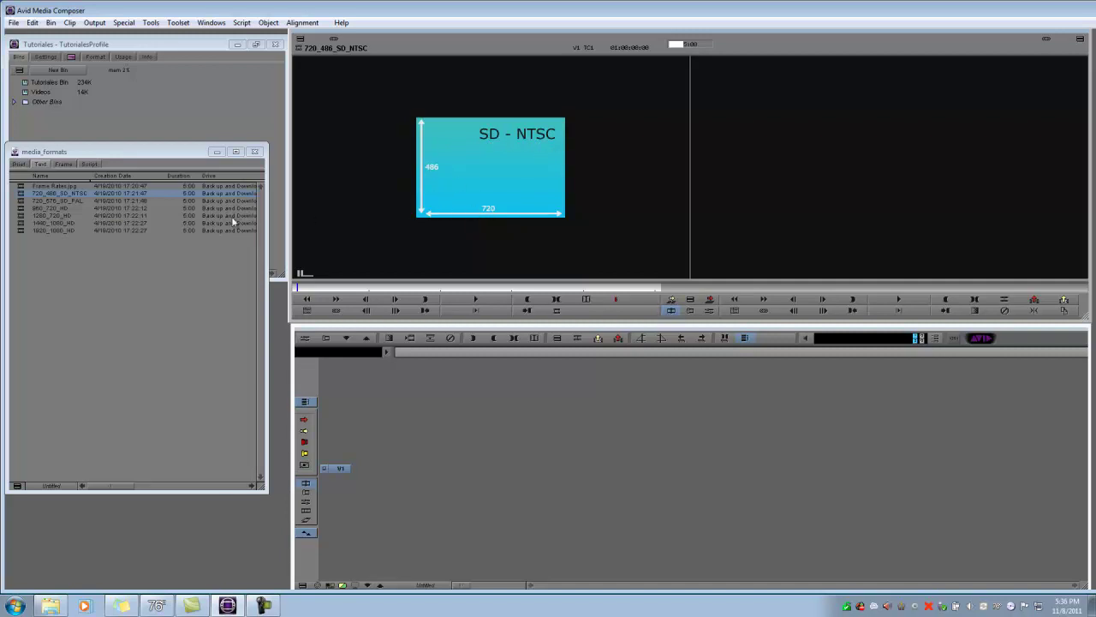
double_click(20, 188)
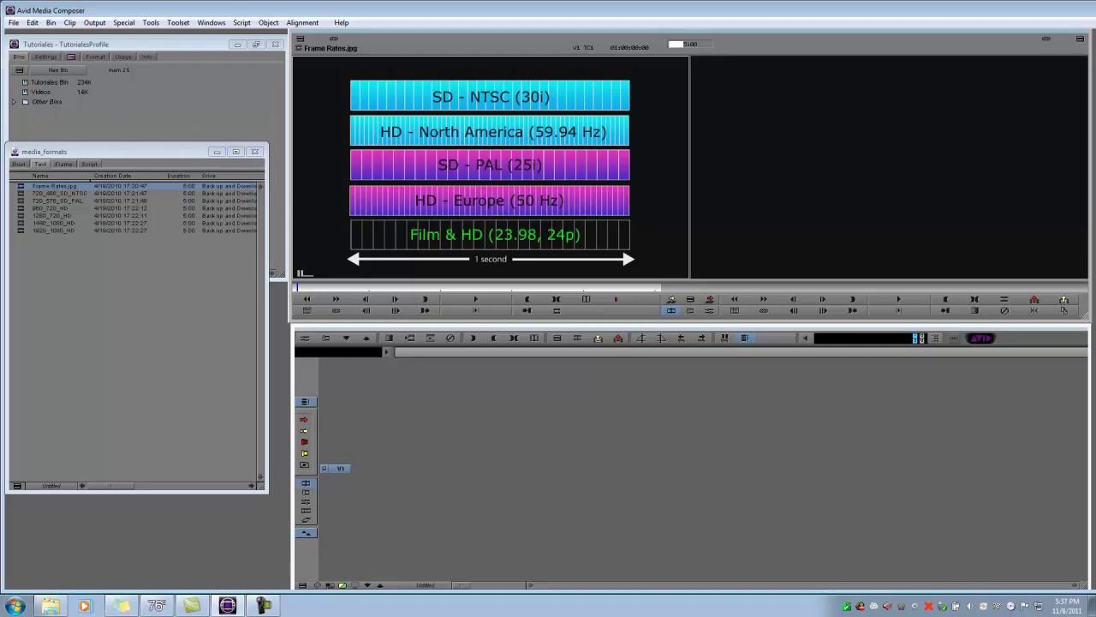
left_click(14, 102)
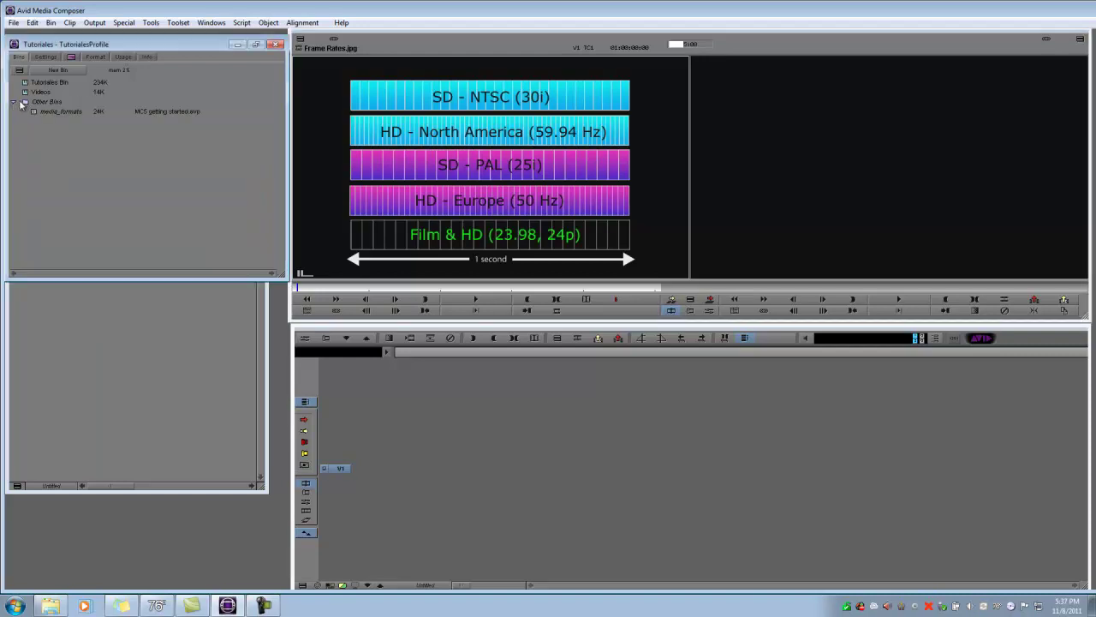
left_click(14, 102)
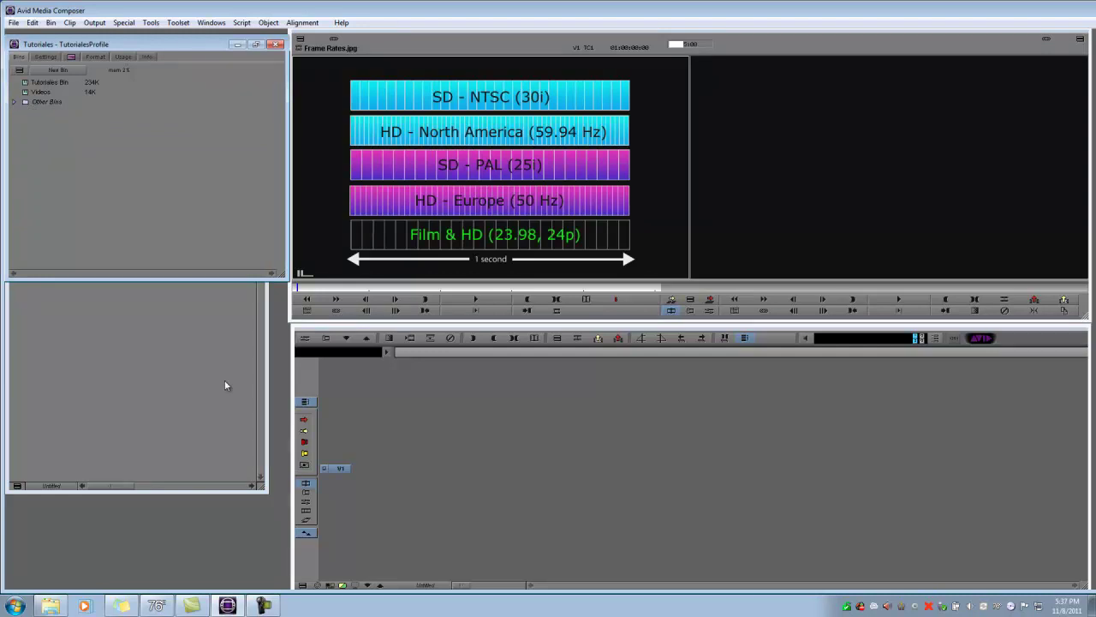